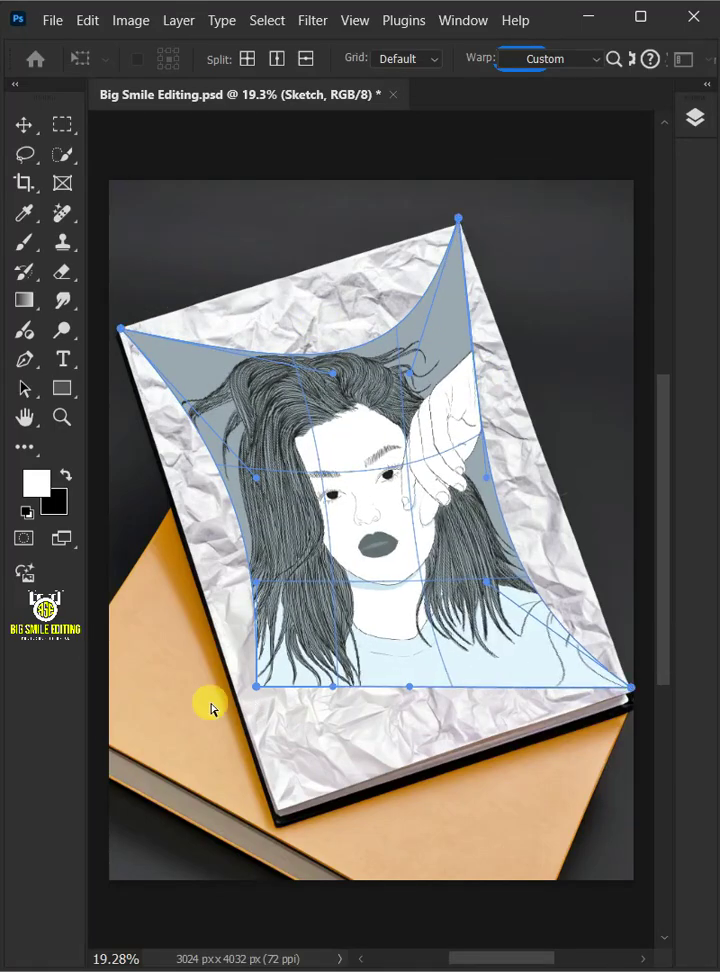
Step: Warp the sketch's corners and edges to fill the paper, then search YouTube for 'big smile editin'
drag(257, 687, 275, 808)
mouse_move(212, 585)
mouse_down()
mouse_move(210, 560)
mouse_move(481, 464)
mouse_move(406, 771)
mouse_up()
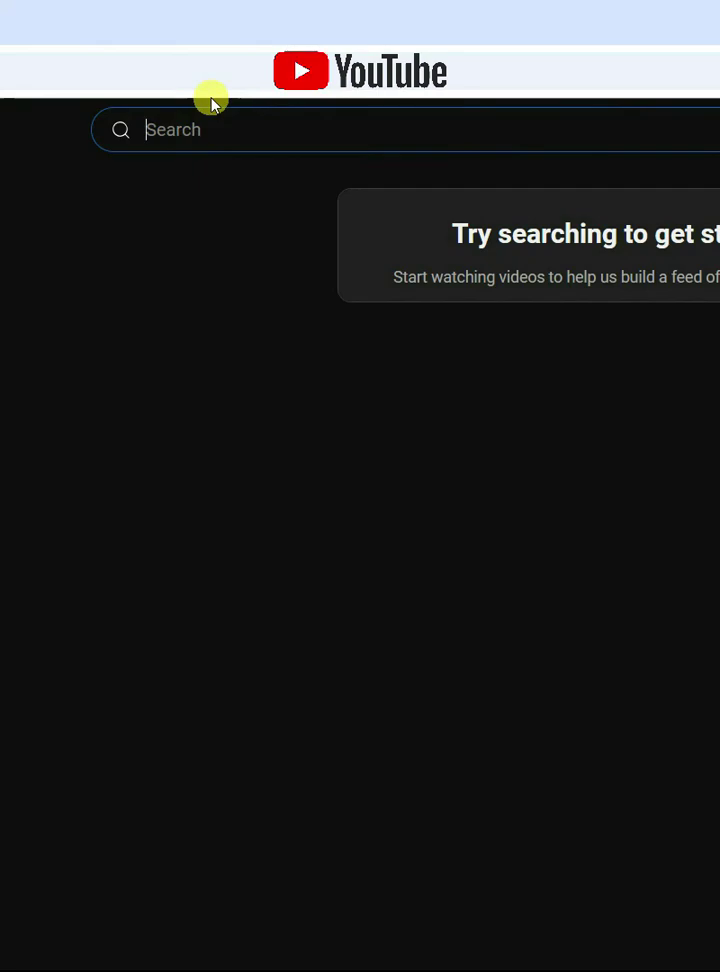
text(big smile editing)
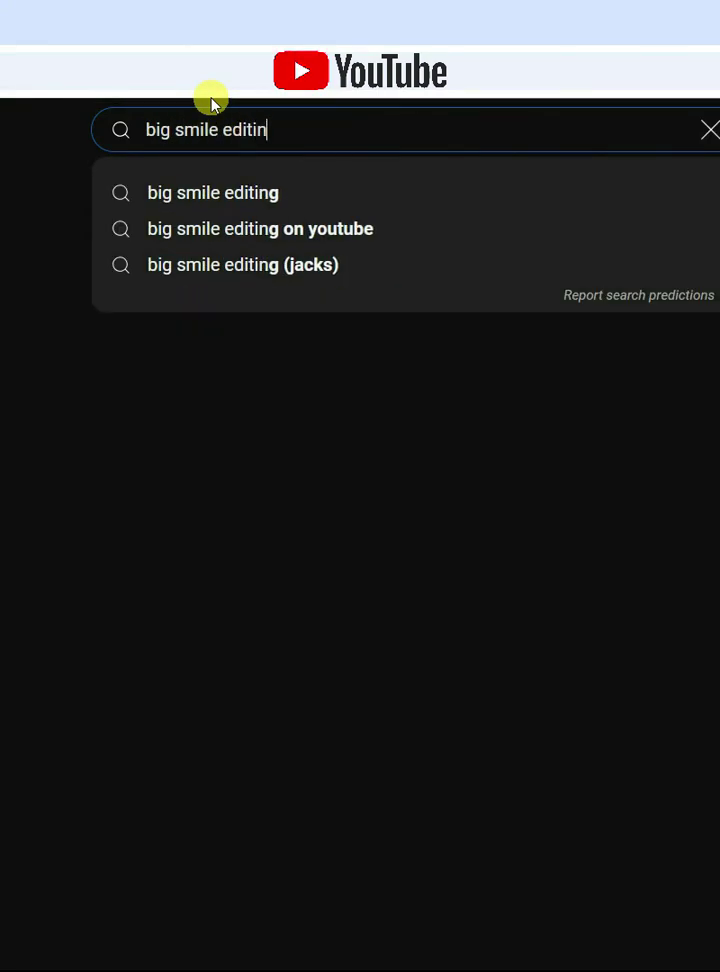
Step: Open the Big Smile Editing channel, subscribe, and set its notification bell to All
key(Return)
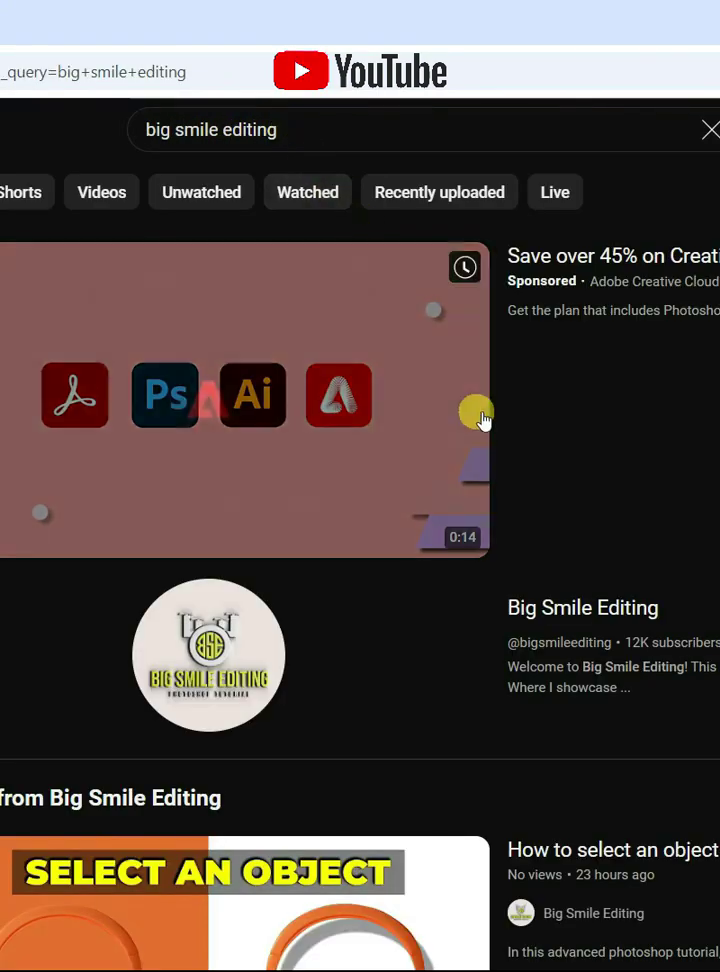
click(564, 614)
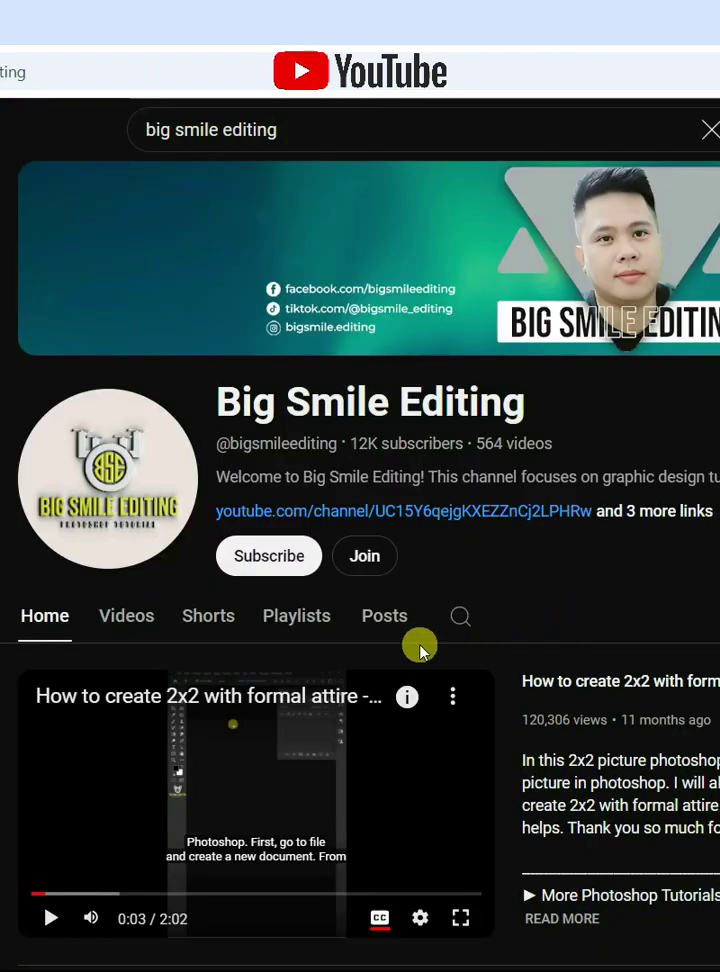
click(283, 558)
click(352, 558)
click(305, 598)
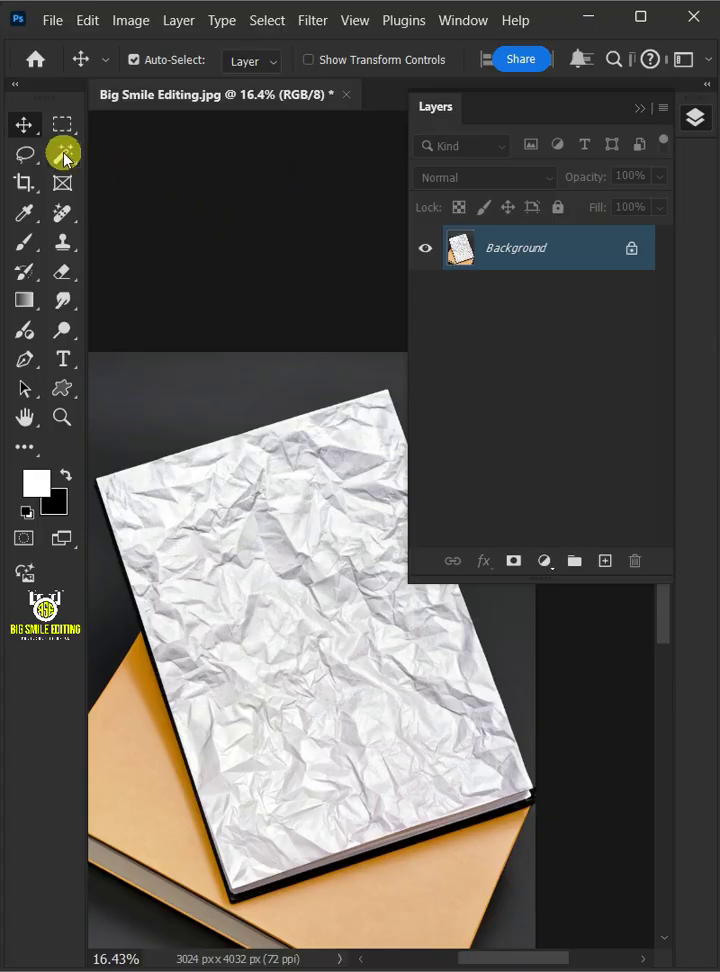
Step: Quick-select the crumpled paper, copy it to a new layer with Ctrl+J, and name it 'Crumpled Paper'
click(63, 155)
click(167, 177)
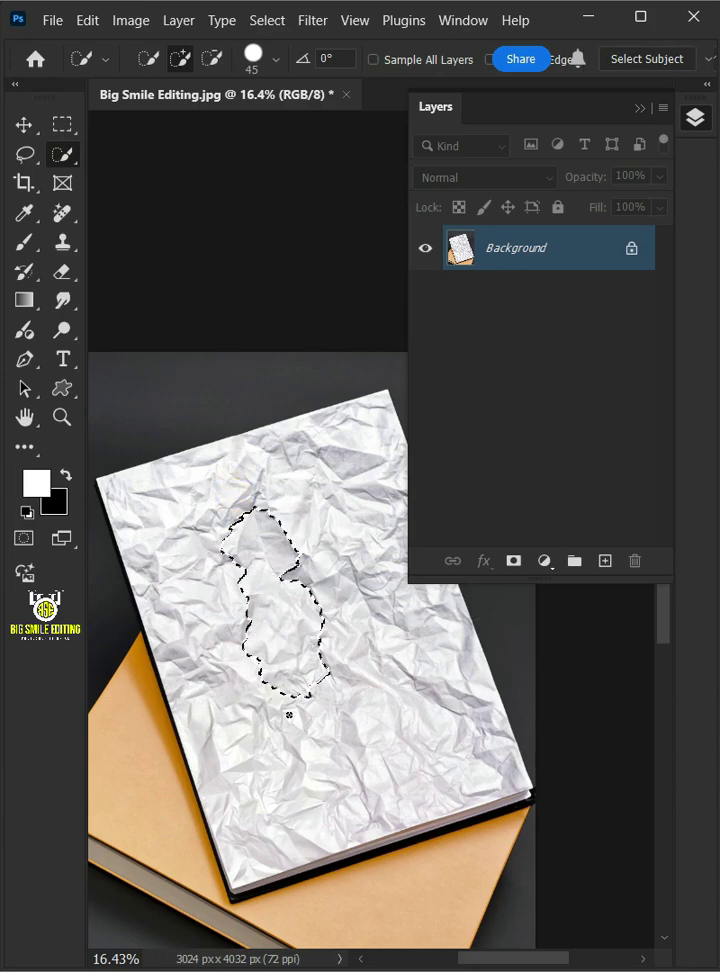
mouse_move(289, 714)
mouse_down()
mouse_move(298, 827)
mouse_move(395, 795)
mouse_move(424, 760)
mouse_move(396, 635)
mouse_move(360, 556)
mouse_move(351, 464)
mouse_up()
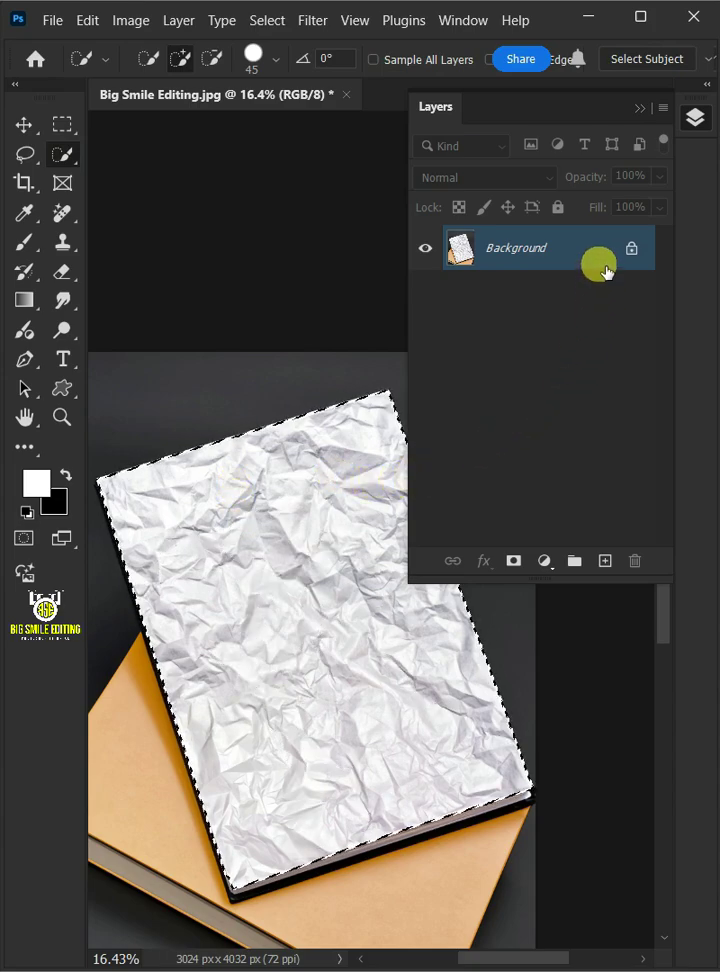
drag(605, 272, 596, 260)
key(ctrl+j)
double_click(505, 249)
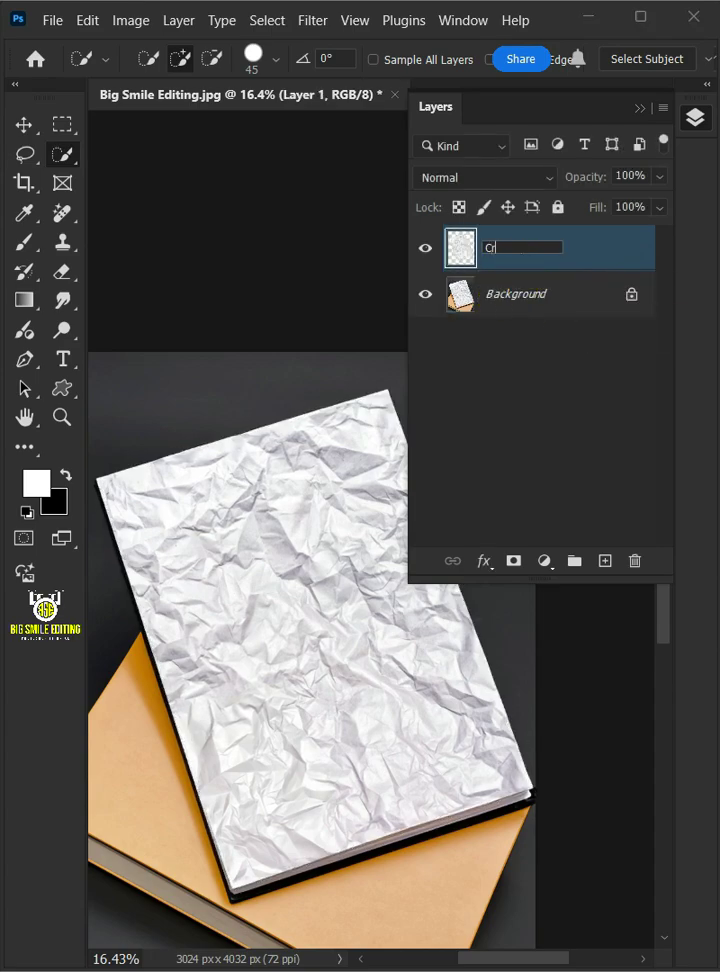
text(Crumpled Paper)
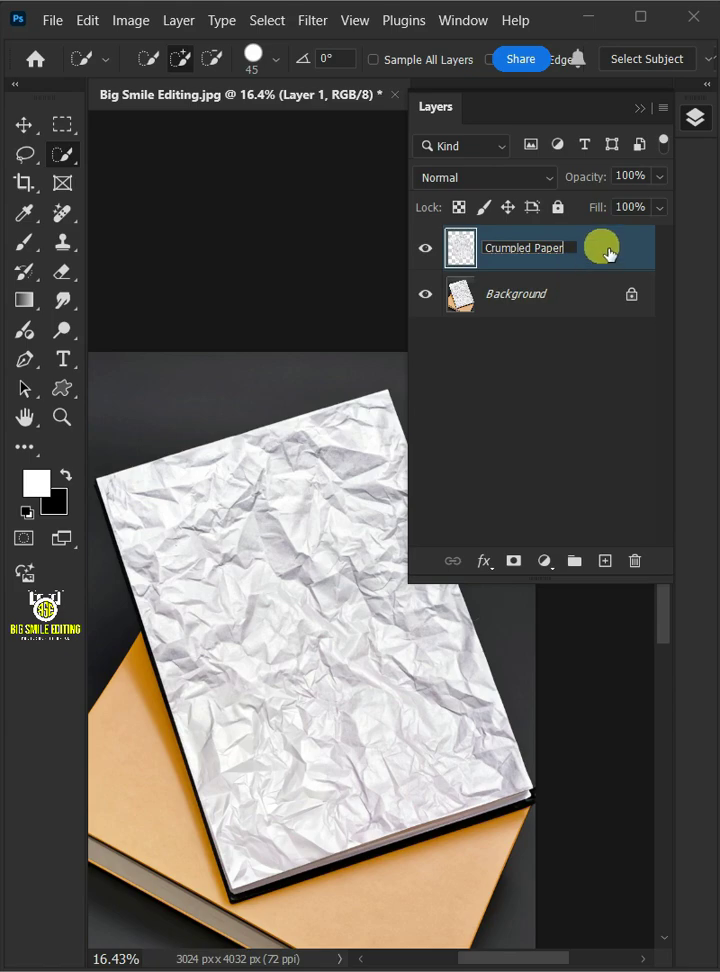
key(Return)
Step: Convert Crumpled Paper to a smart object and apply Levels with black input 76 and midtones 0.59
right_click(490, 251)
click(576, 683)
click(130, 20)
mouse_move(150, 80)
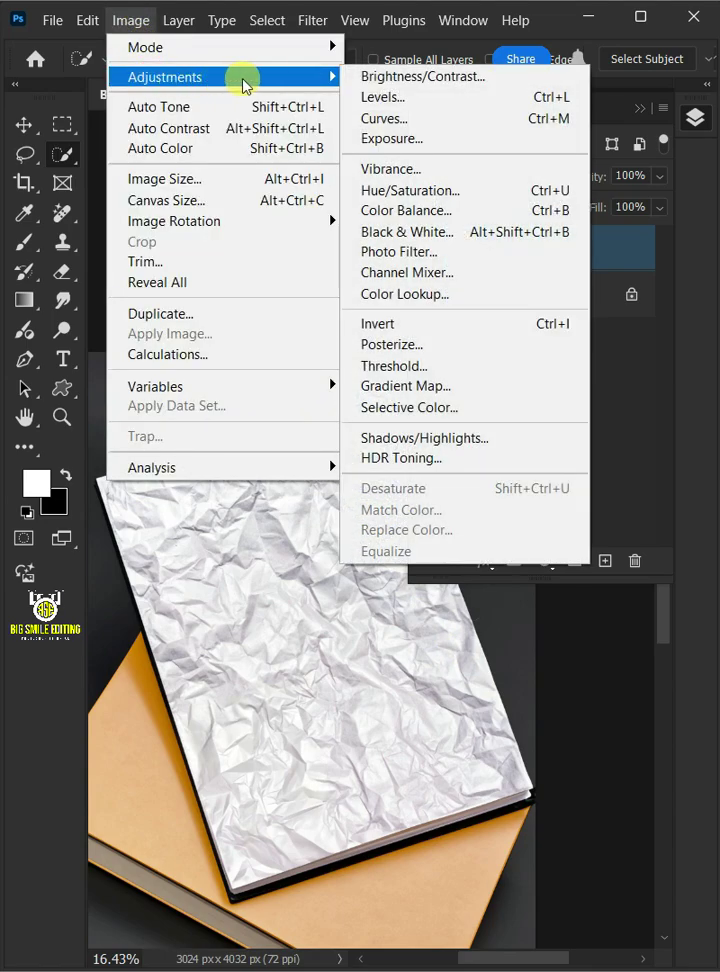
click(369, 97)
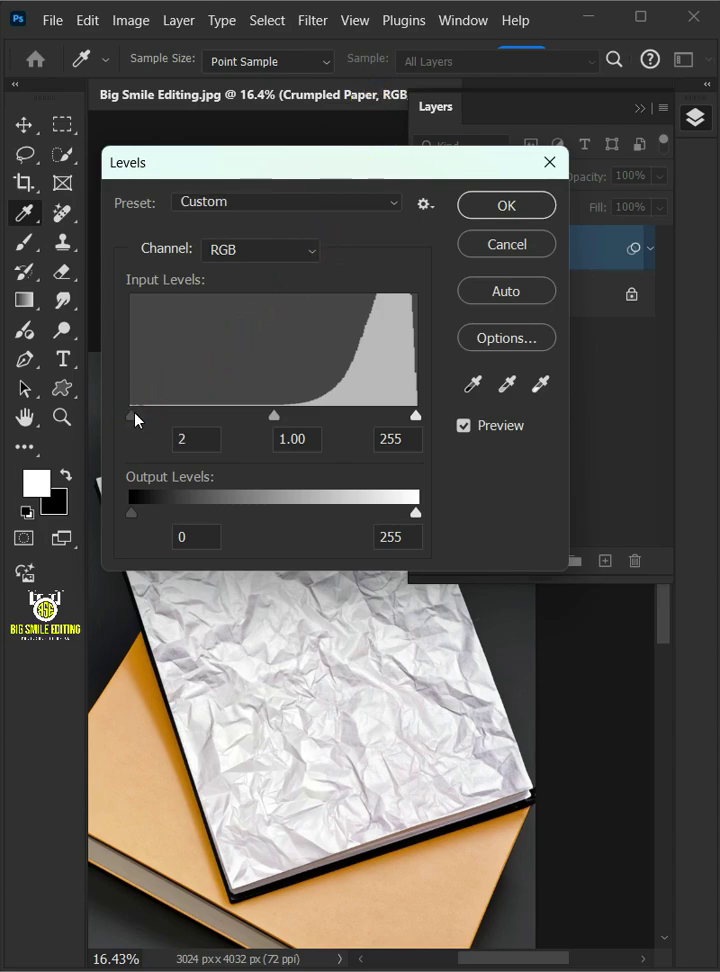
drag(137, 419, 217, 433)
drag(316, 416, 356, 427)
click(496, 208)
Step: Apply a 5-pixel Gaussian Blur to the Crumpled Paper smart object
click(313, 21)
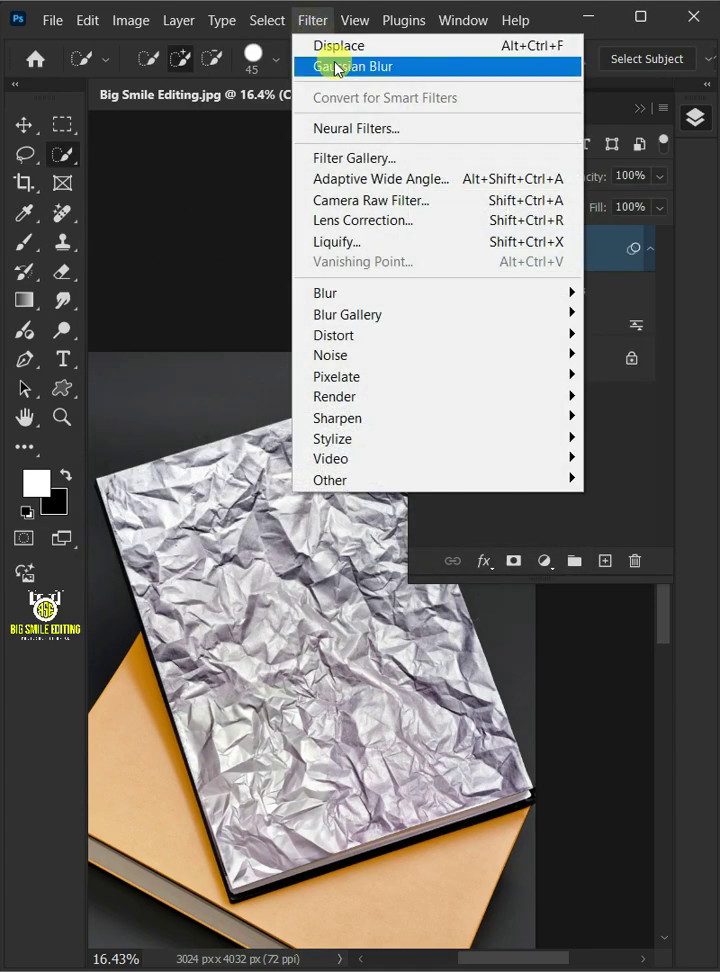
mouse_move(348, 292)
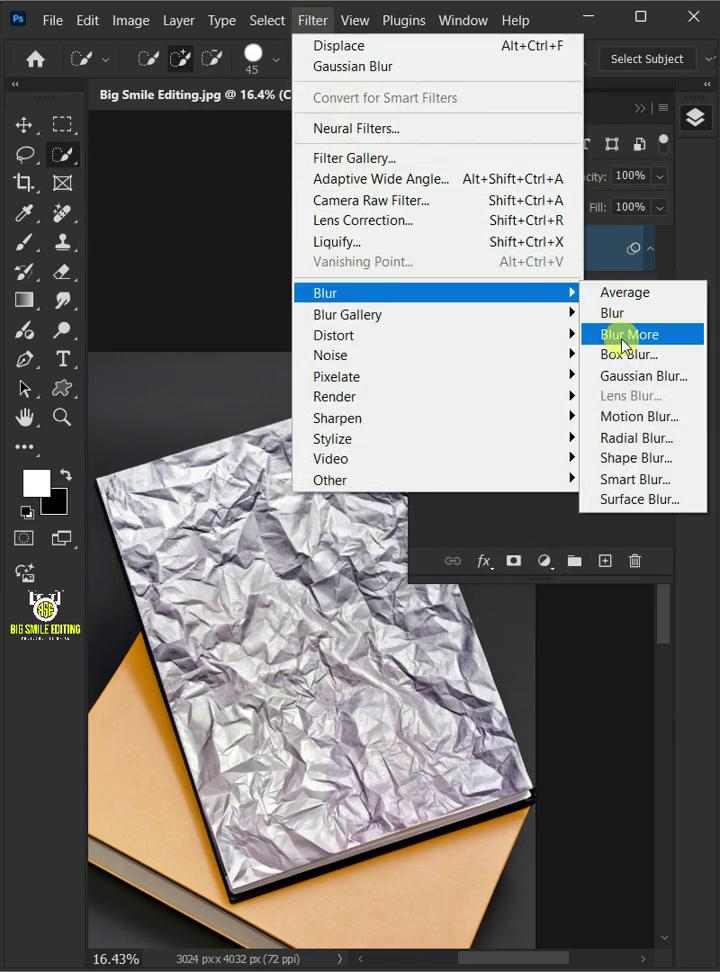
click(636, 376)
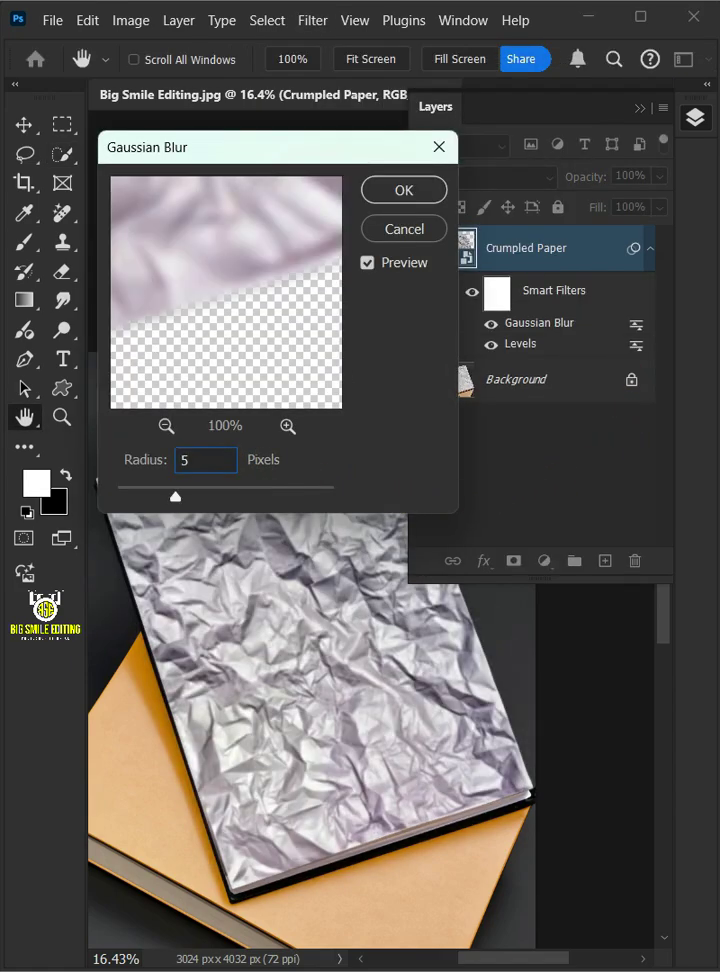
click(395, 191)
key(w)
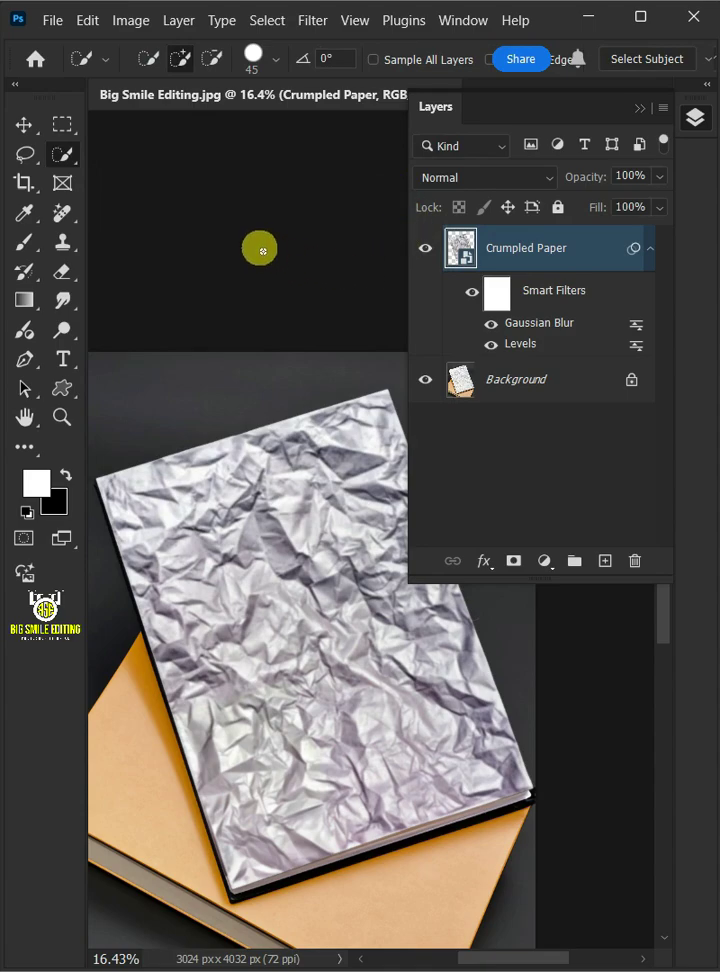
Step: Save the document as a Photoshop (*.PSD) file named 'Displacement'
click(47, 21)
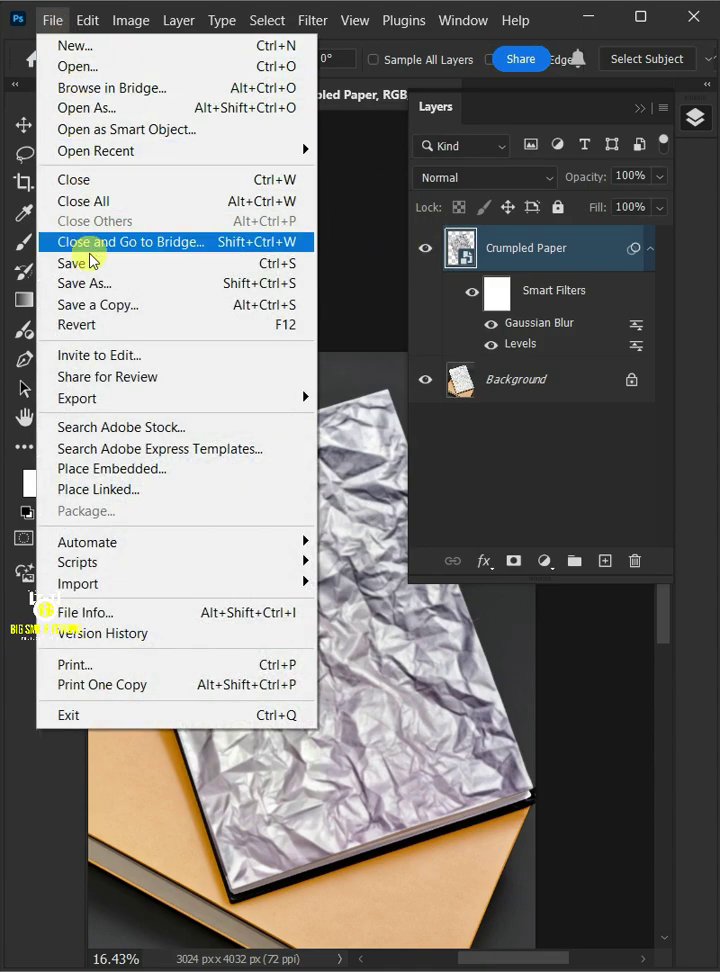
click(90, 283)
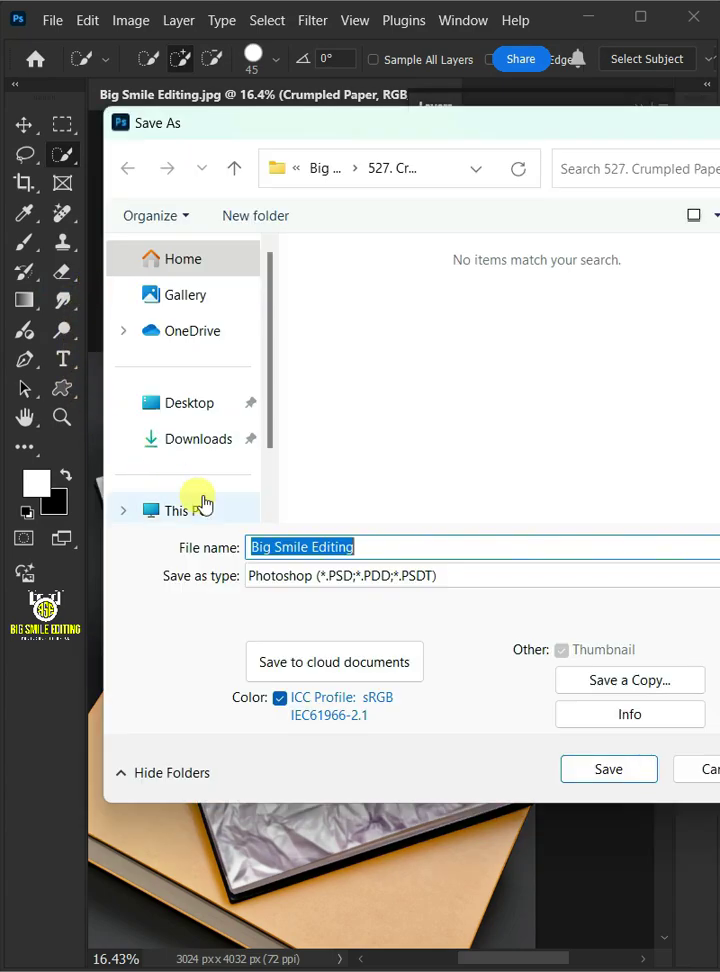
text(Displacement)
click(278, 578)
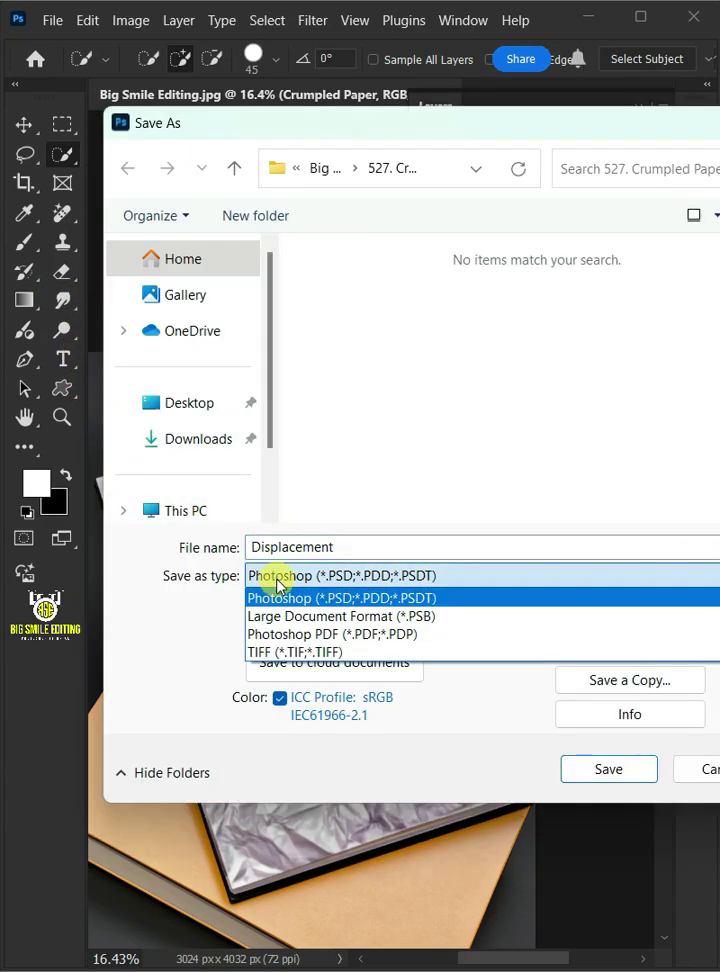
click(420, 604)
click(607, 770)
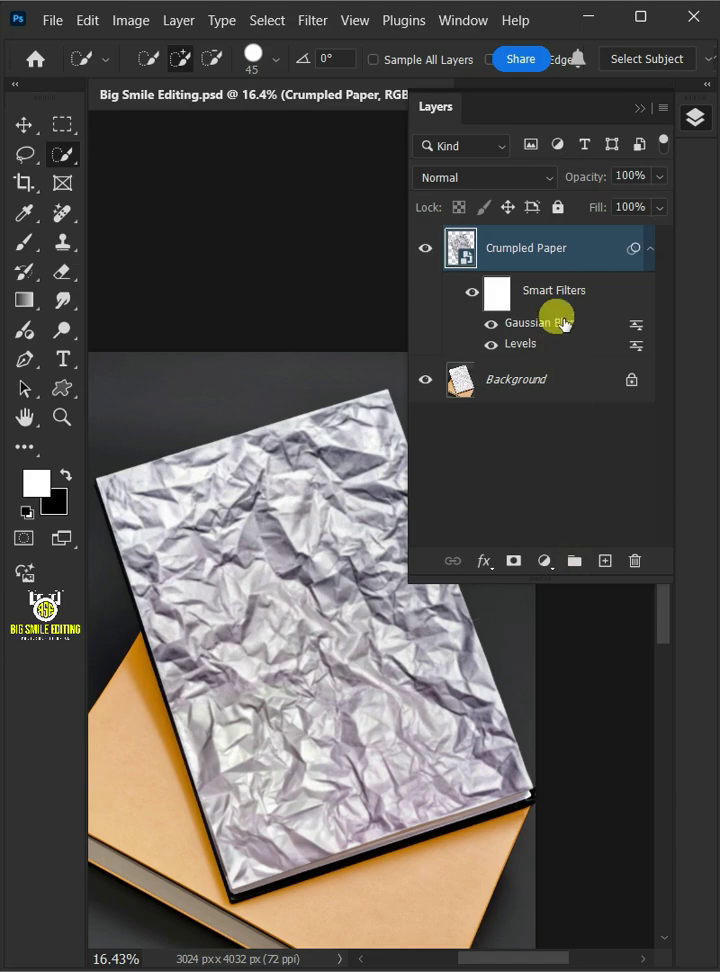
Step: Delete the paper's smart filters and draw a black rectangle over the paper's left part
drag(644, 575, 640, 568)
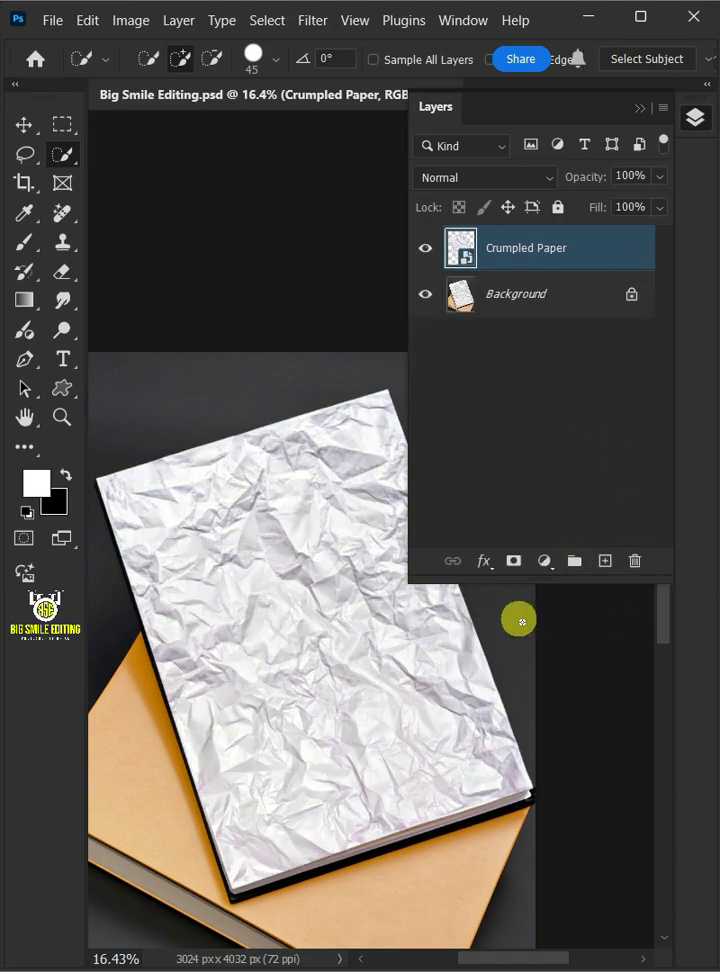
drag(70, 397, 140, 400)
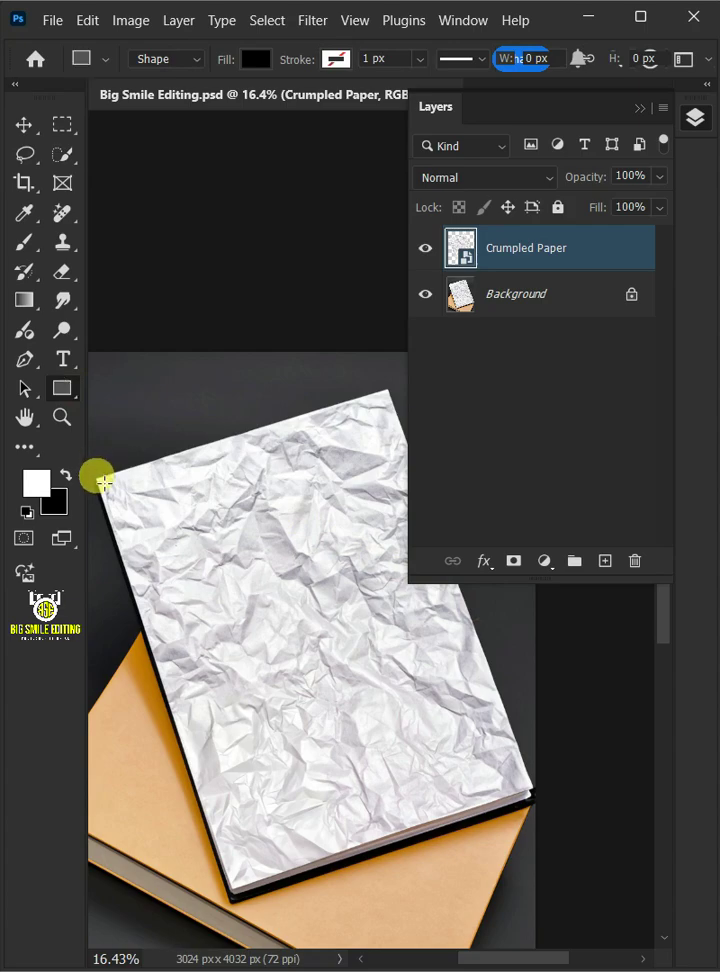
drag(104, 482, 362, 840)
click(417, 10)
Step: Lower the rectangle's opacity to about 30% and convert Rectangle 1 to a smart object
click(659, 177)
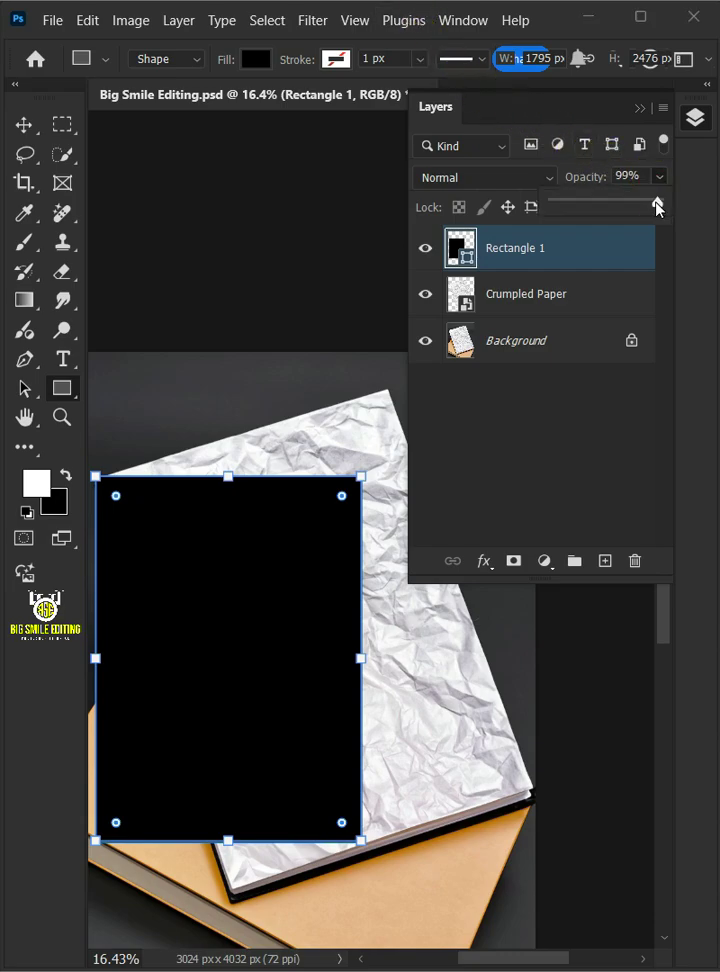
drag(580, 222, 584, 218)
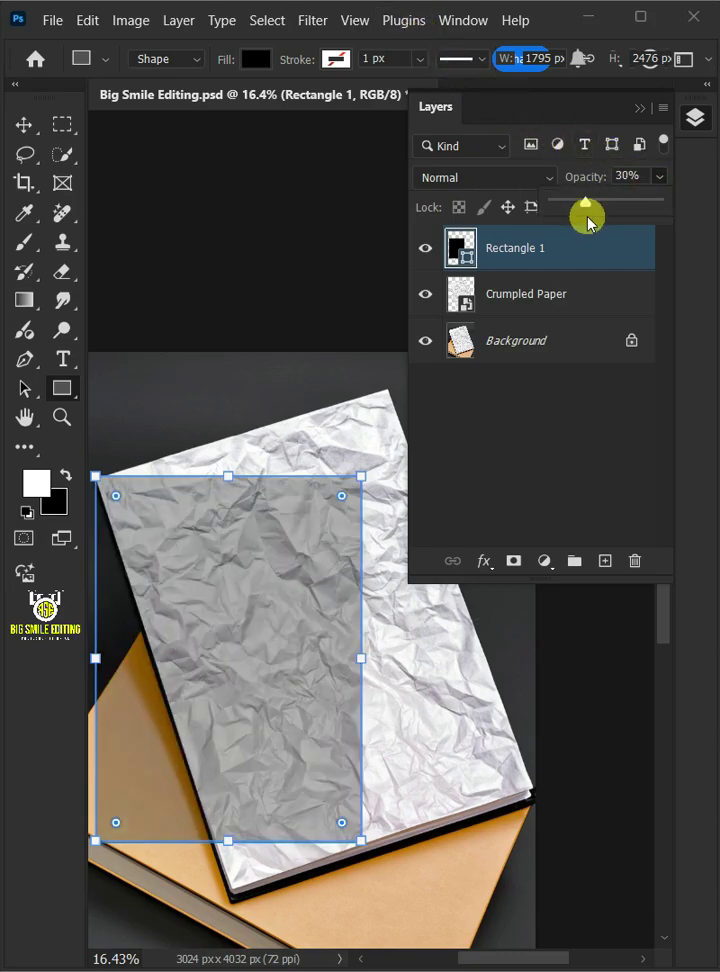
click(499, 252)
right_click(490, 247)
click(563, 508)
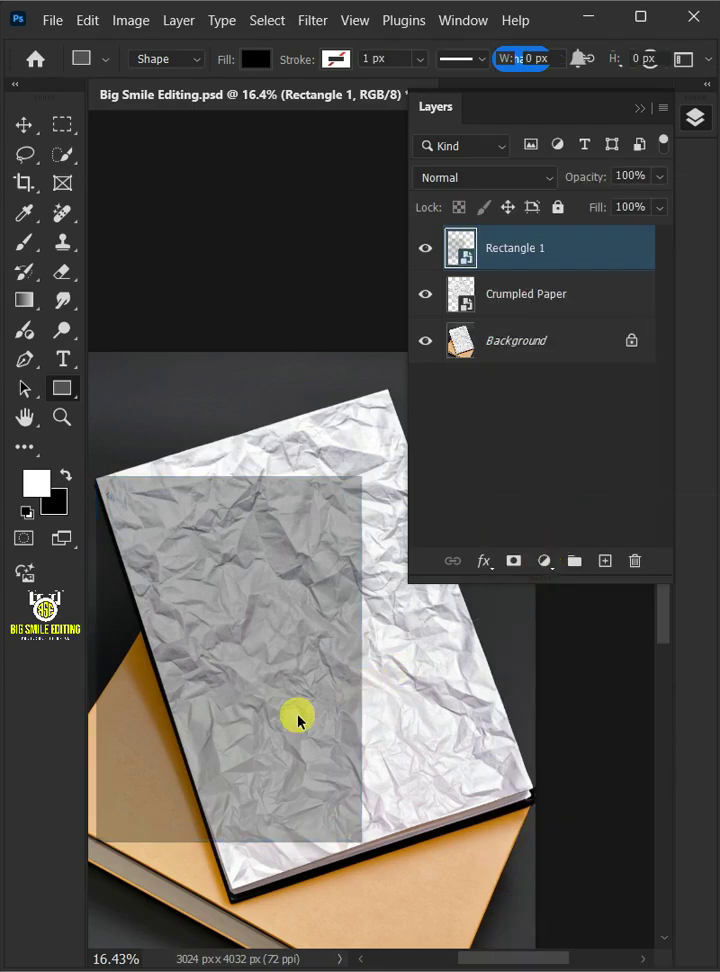
Step: Distort Rectangle 1 so each of its four corners sits on the paper sheet's corners
key(ctrl+t)
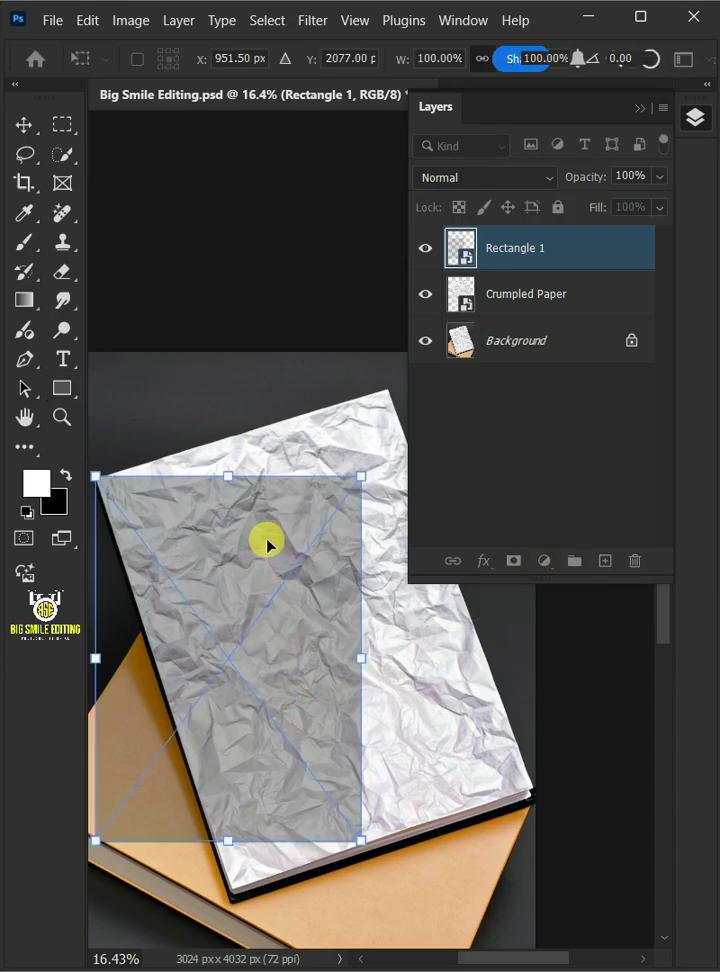
right_click(267, 546)
click(297, 237)
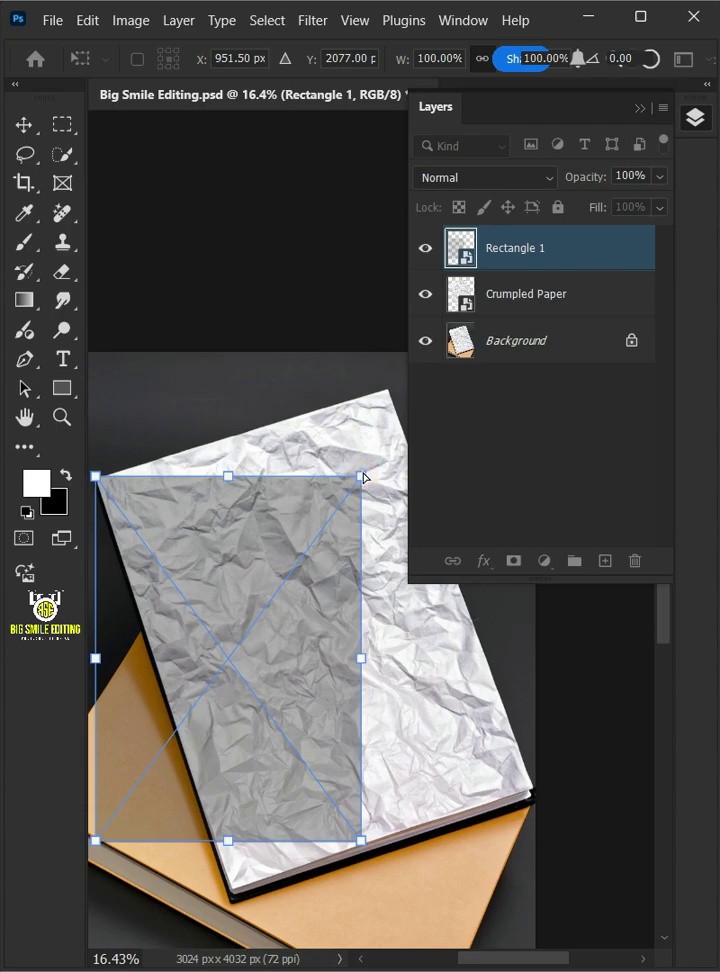
drag(362, 477, 390, 387)
drag(361, 840, 536, 792)
drag(96, 840, 227, 891)
drag(536, 792, 536, 791)
drag(96, 478, 93, 477)
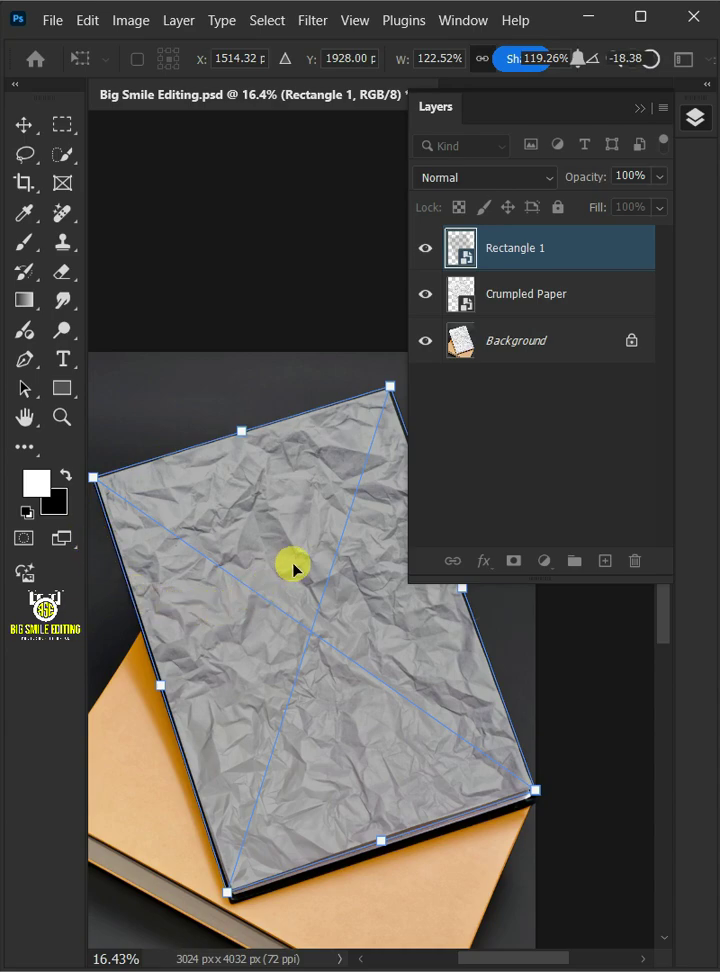
key(Return)
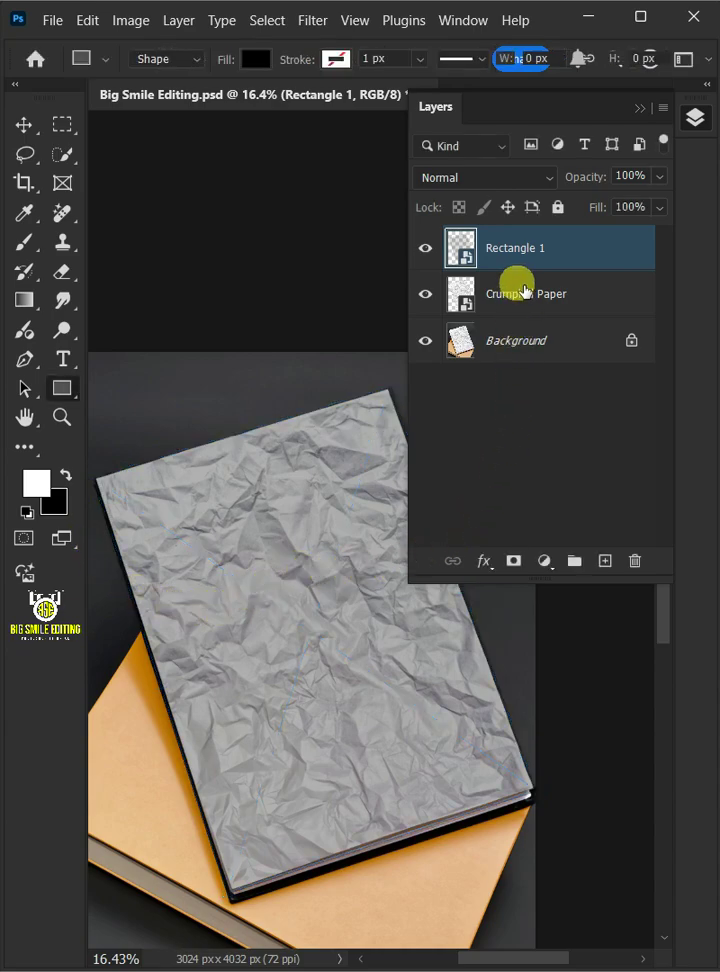
Step: Rename Rectangle 1 to 'Place Drawing' and create a clipping mask onto Crumpled Paper
double_click(521, 250)
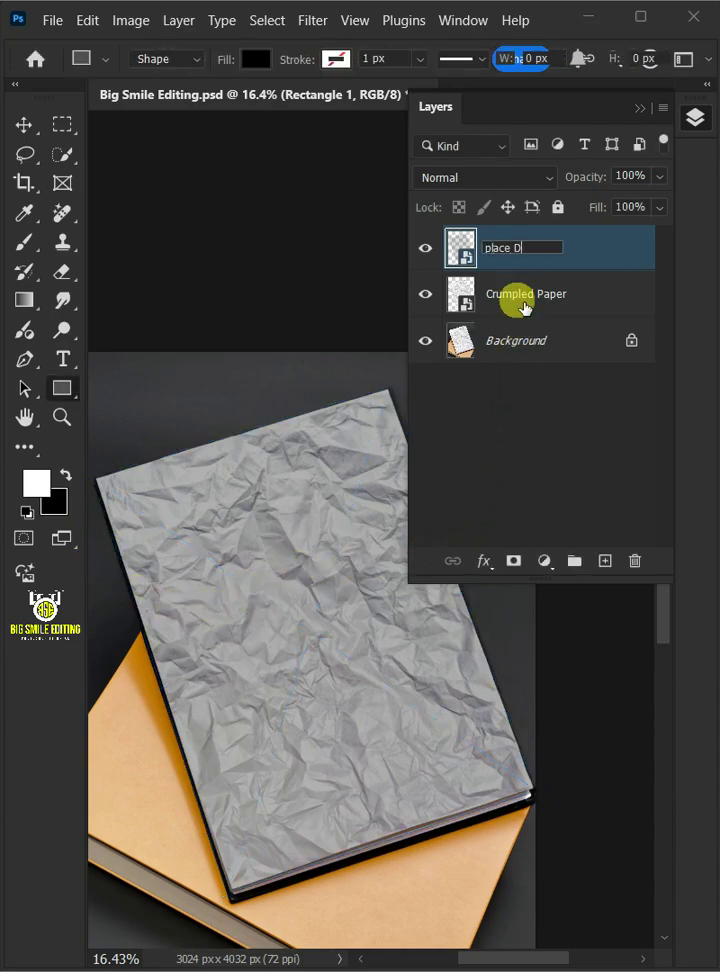
click(609, 252)
click(178, 20)
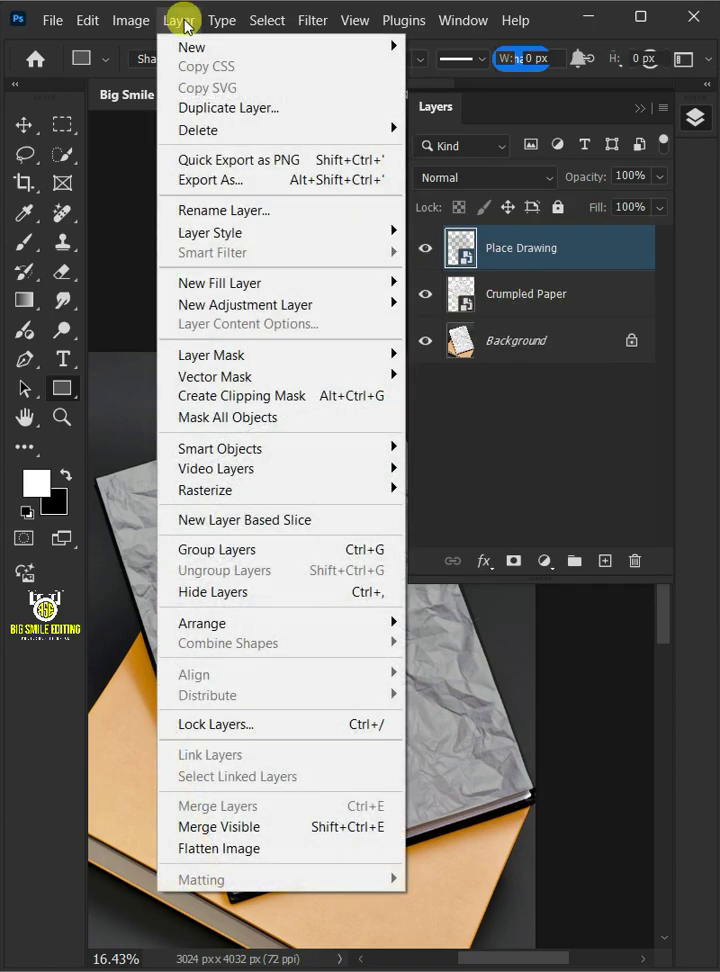
click(285, 398)
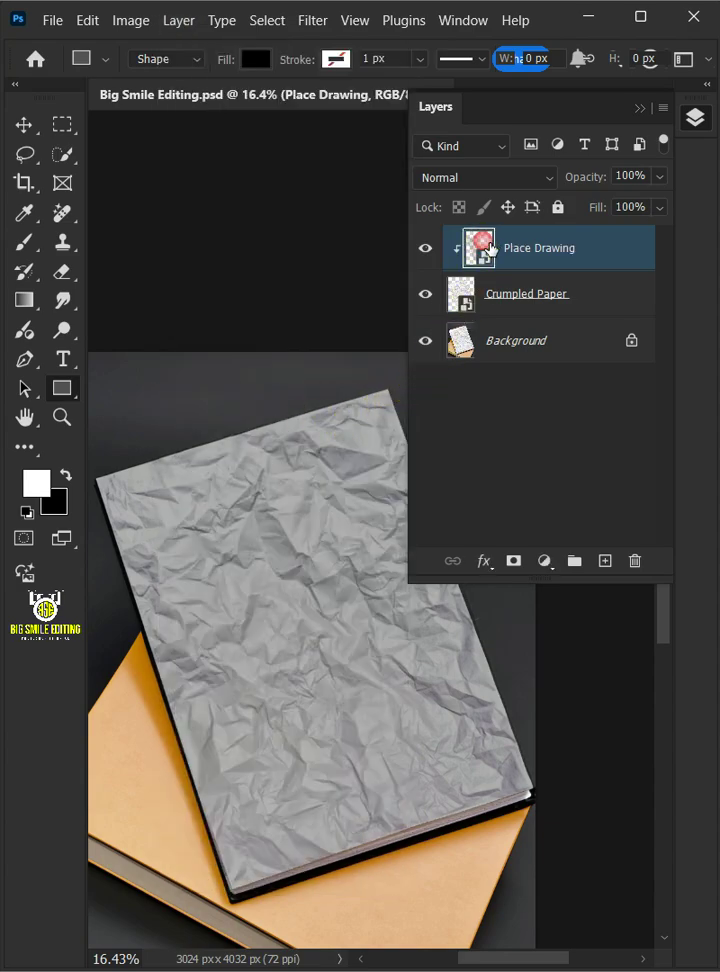
Step: Inside the Place Drawing smart object, place-embed the Sketch image and scale it to fill the canvas
double_click(480, 248)
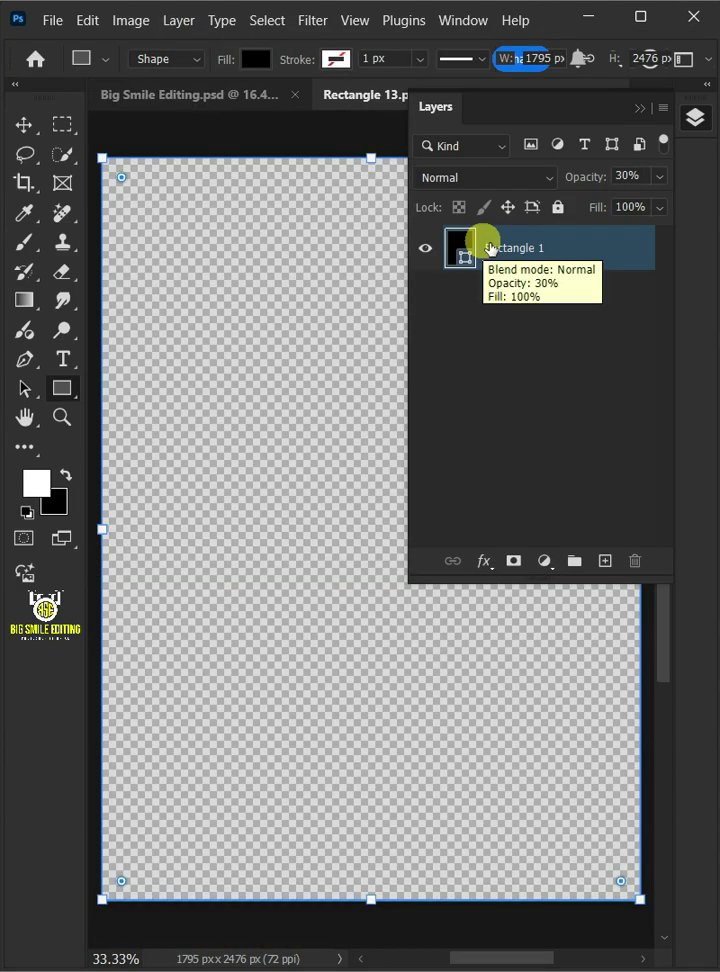
click(50, 20)
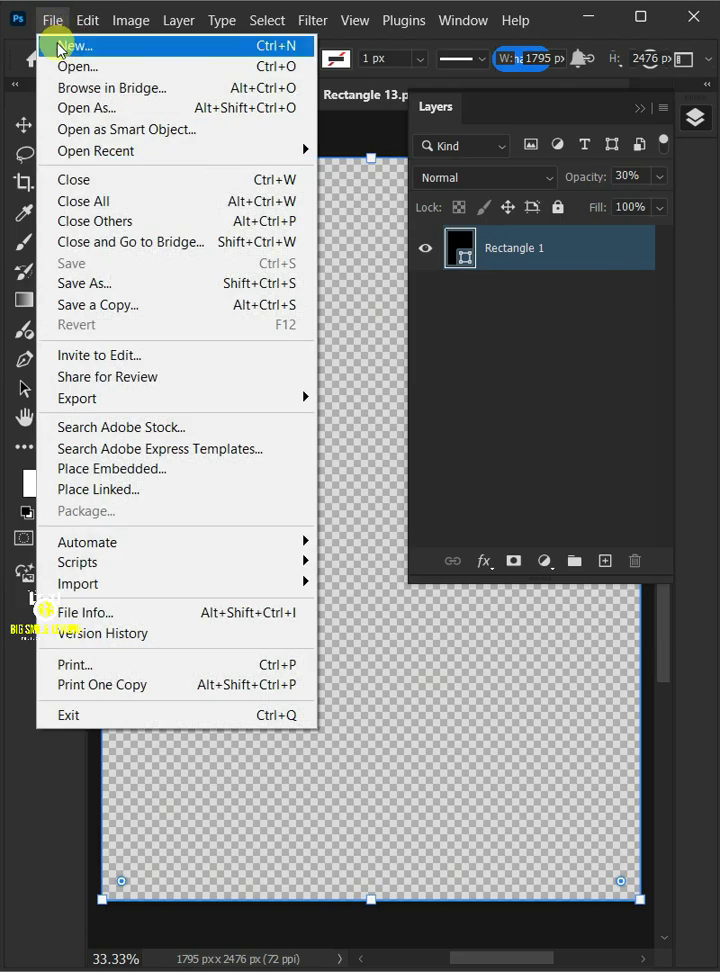
click(150, 468)
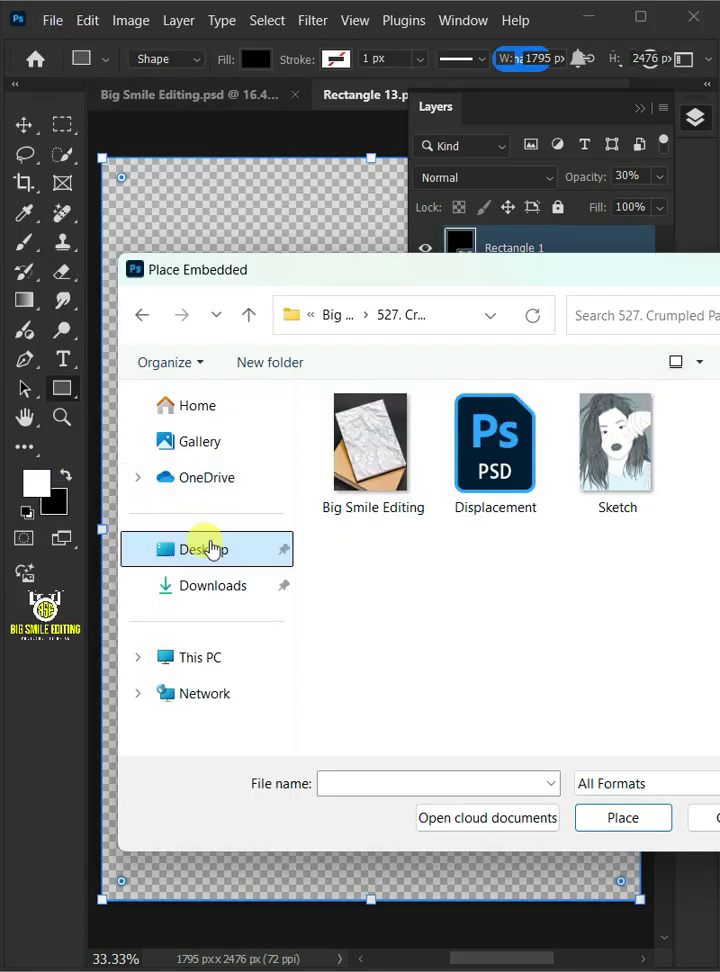
double_click(612, 460)
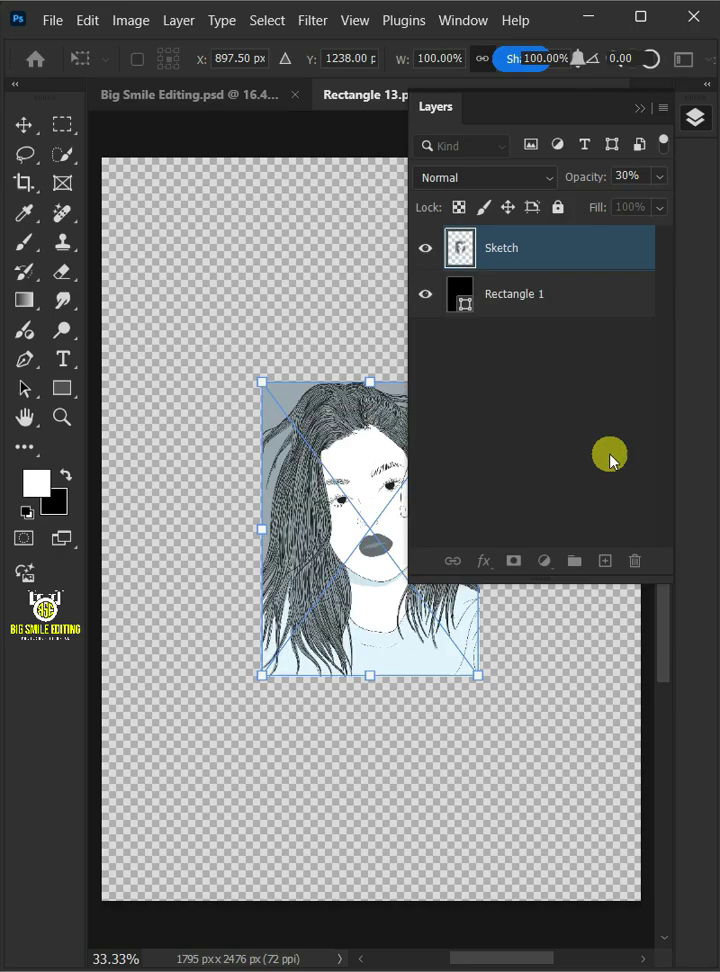
mouse_move(372, 392)
mouse_down()
mouse_move(369, 445)
mouse_move(373, 163)
mouse_up()
drag(650, 774, 644, 774)
drag(113, 547, 118, 547)
key(u)
click(332, 668)
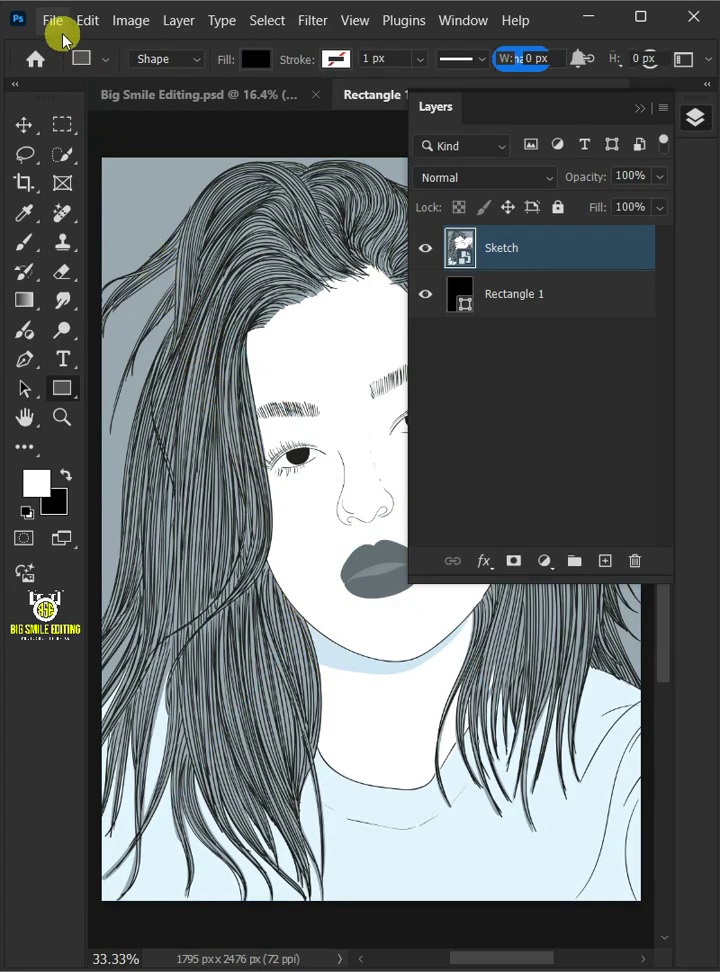
Step: Save the smart object's new contents and close its document
click(57, 24)
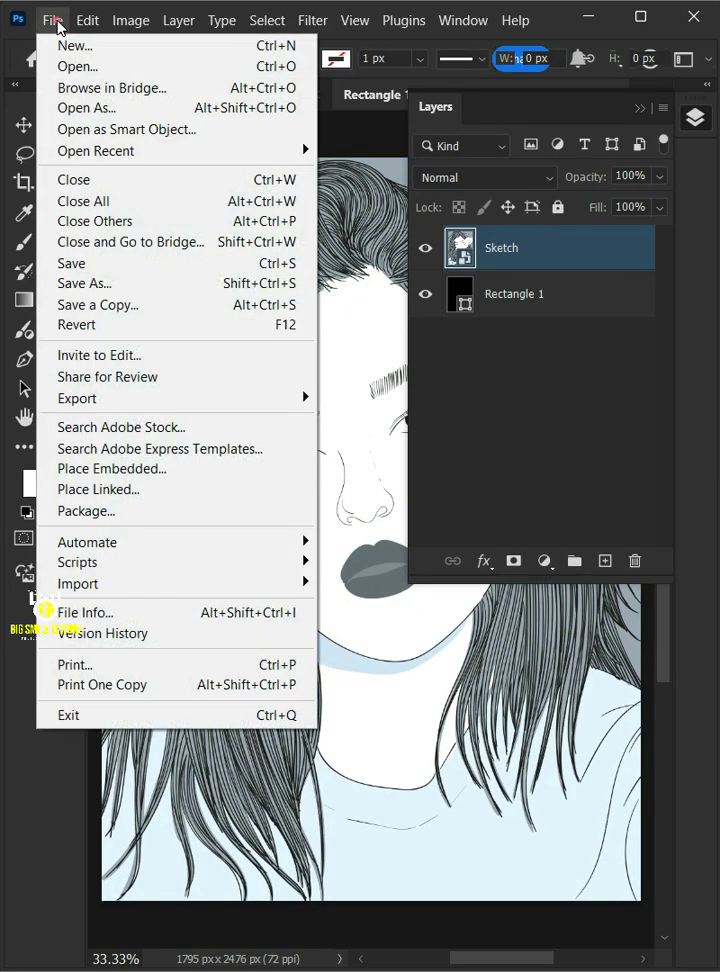
click(130, 264)
right_click(359, 96)
click(387, 131)
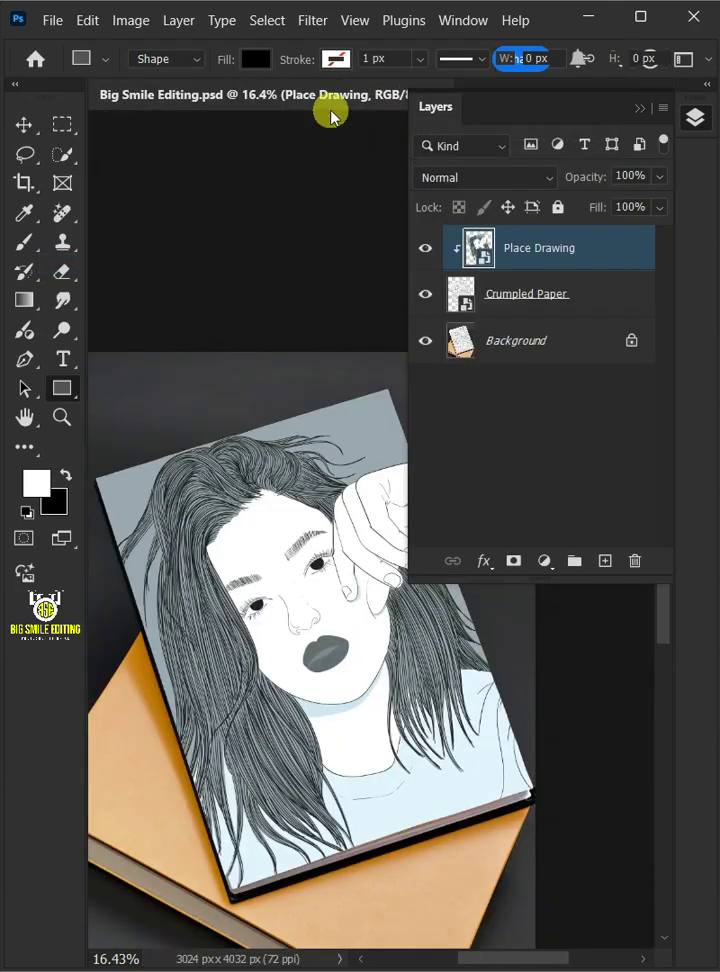
Step: Apply the Displace filter at scale 10 using Displacement.psd as the displacement map
click(314, 19)
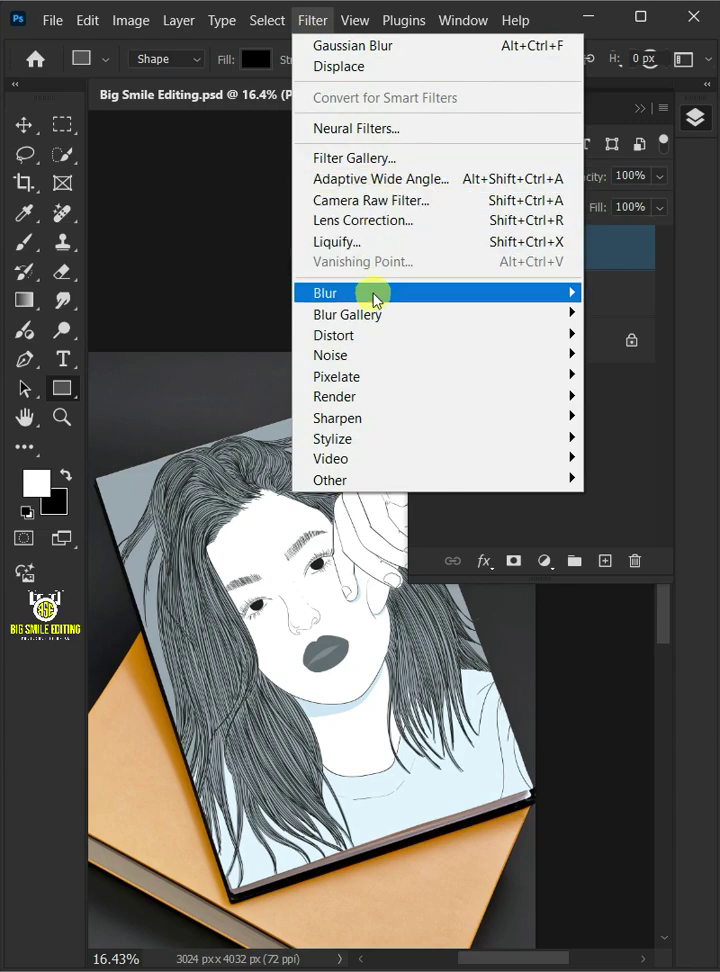
mouse_move(373, 338)
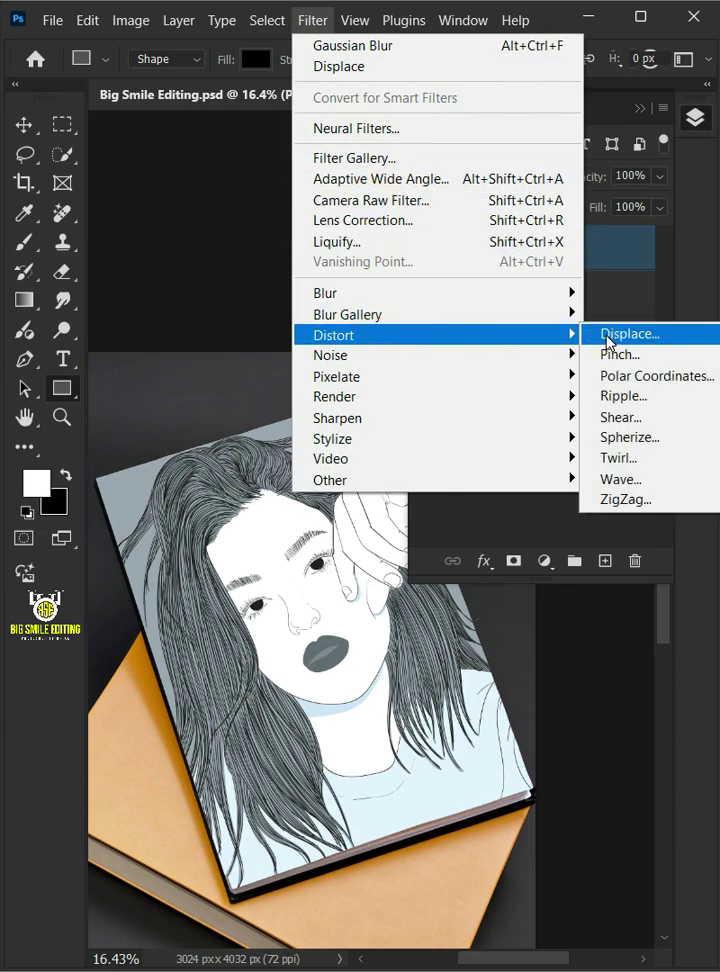
click(595, 335)
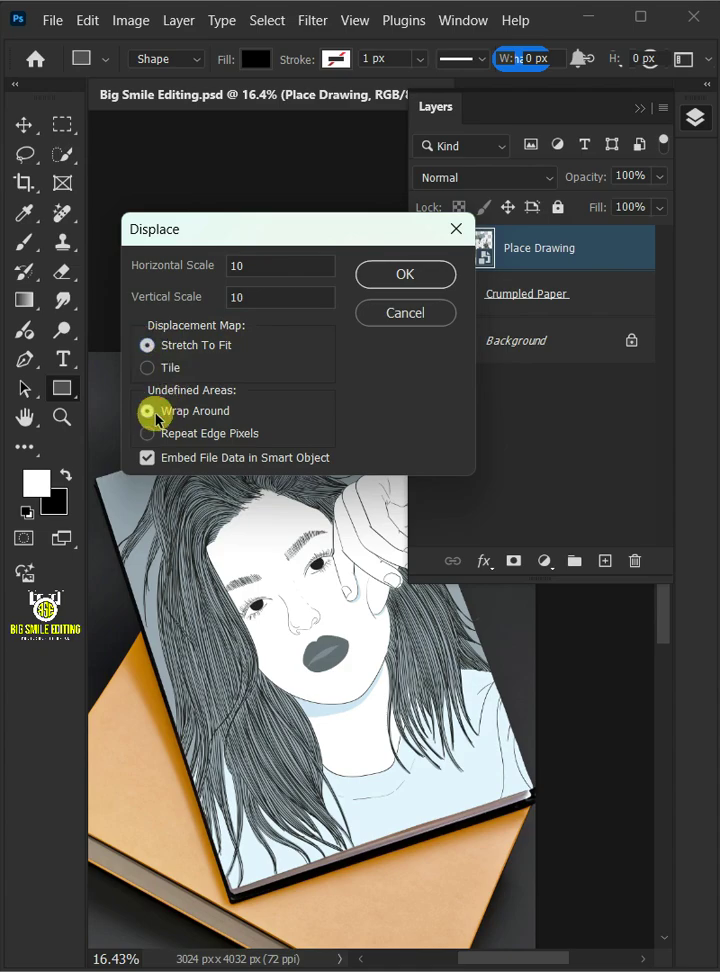
click(397, 277)
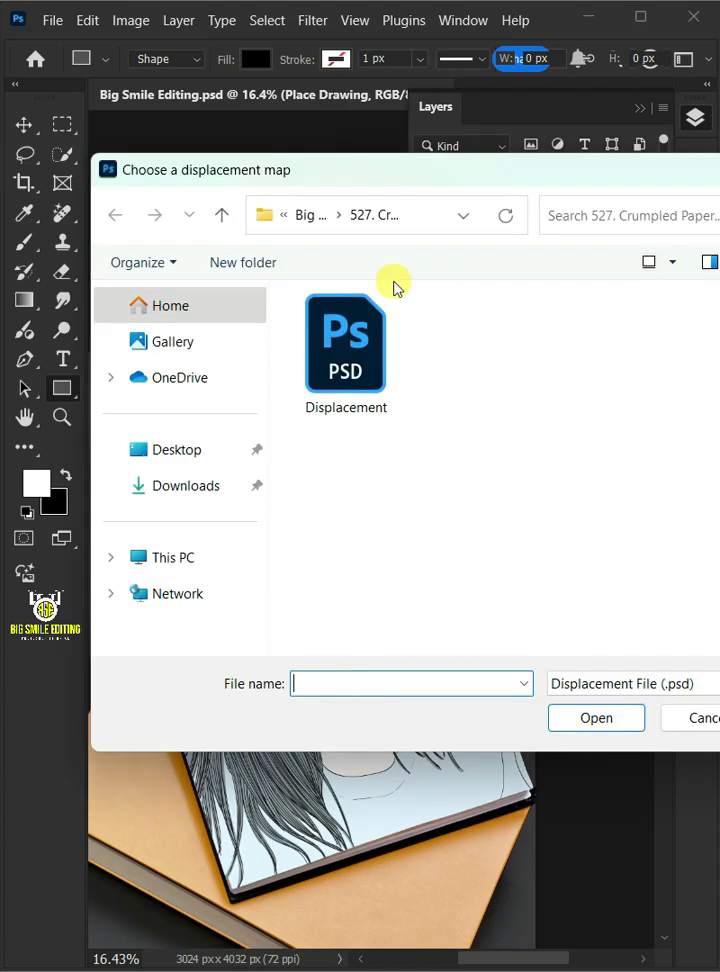
click(342, 344)
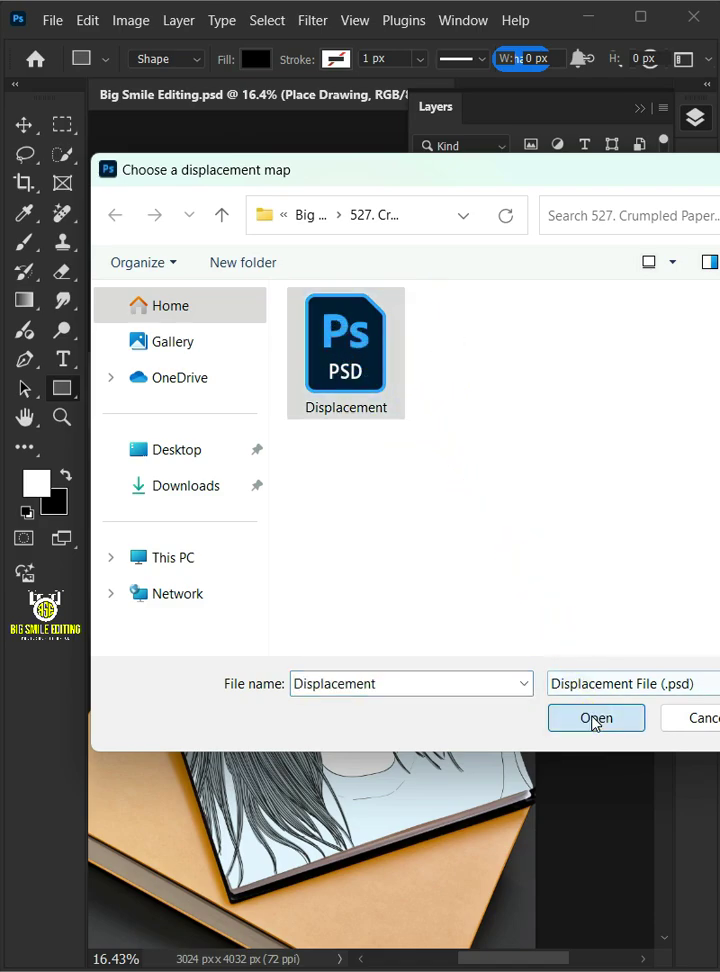
click(595, 718)
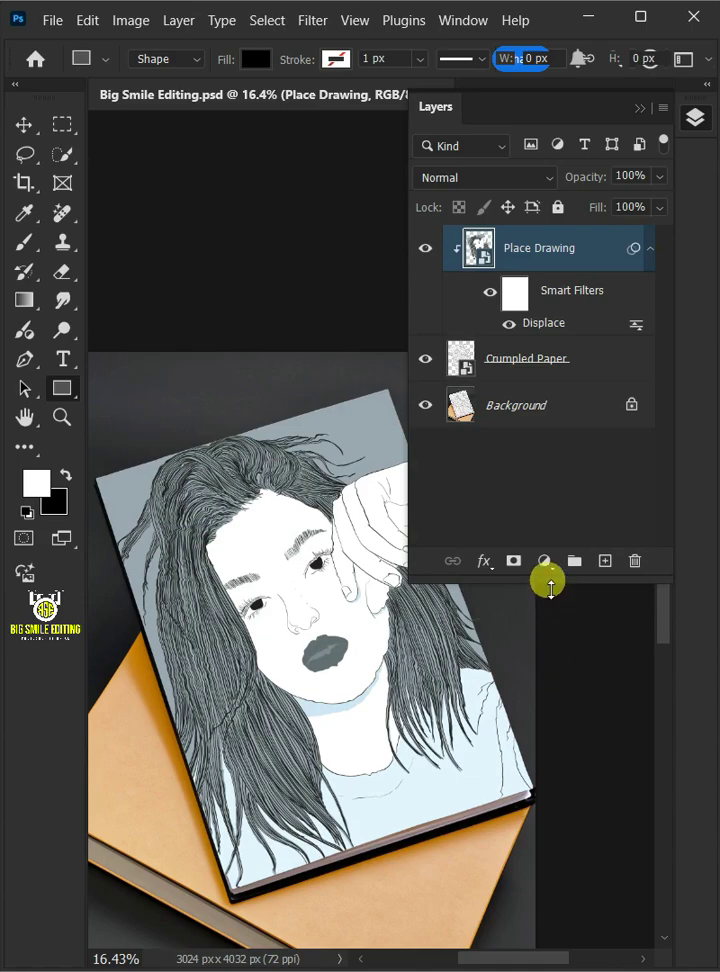
Step: Set Place Drawing to Multiply and split the Blend If Underlying Layer white slider at 215
click(549, 180)
click(436, 279)
click(486, 561)
click(548, 584)
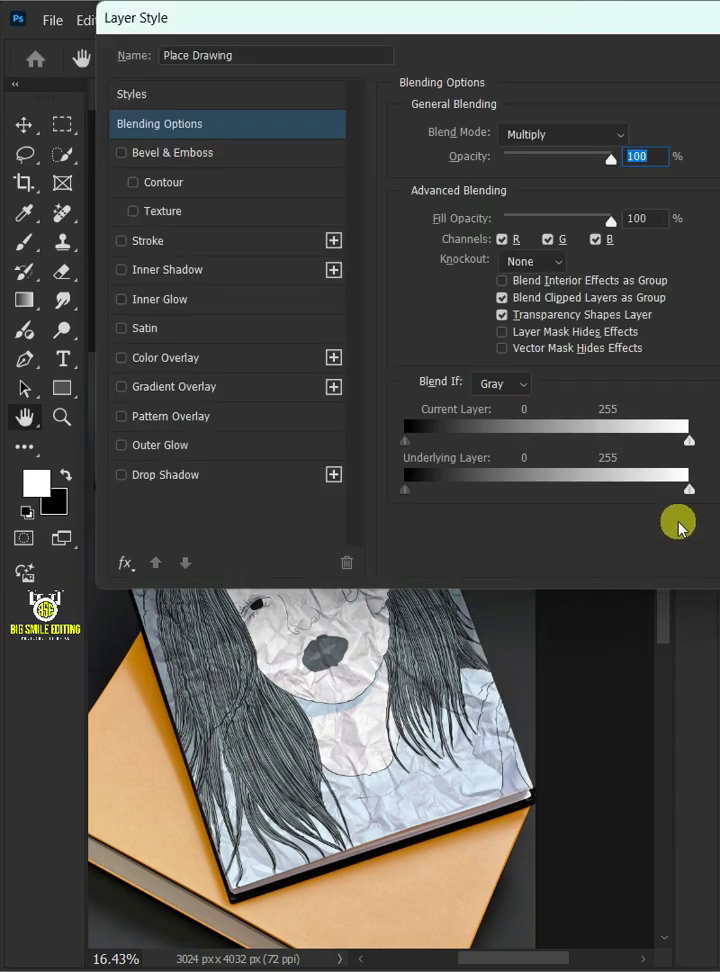
drag(688, 494, 645, 517)
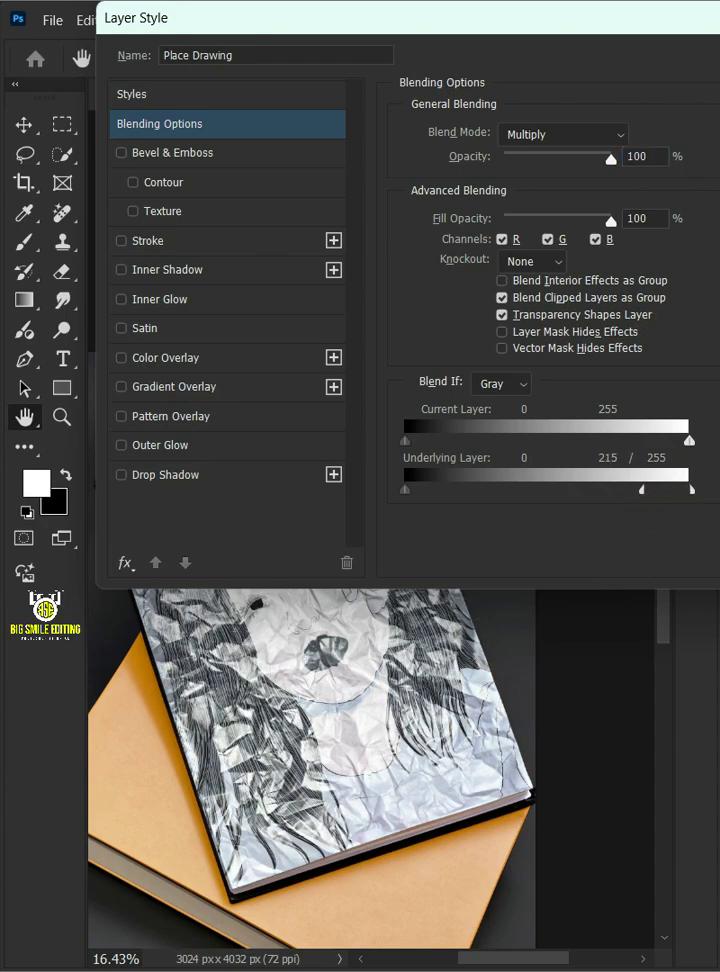
key(Return)
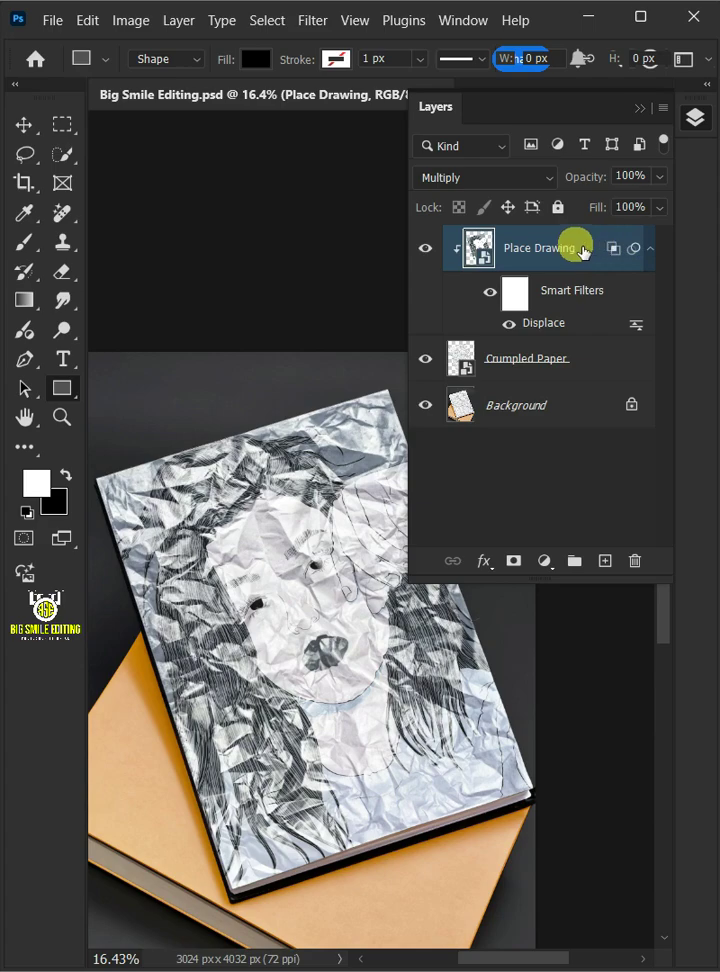
Step: Duplicate the Place Drawing layer and lower the copy's opacity to 50%
key(ctrl+j)
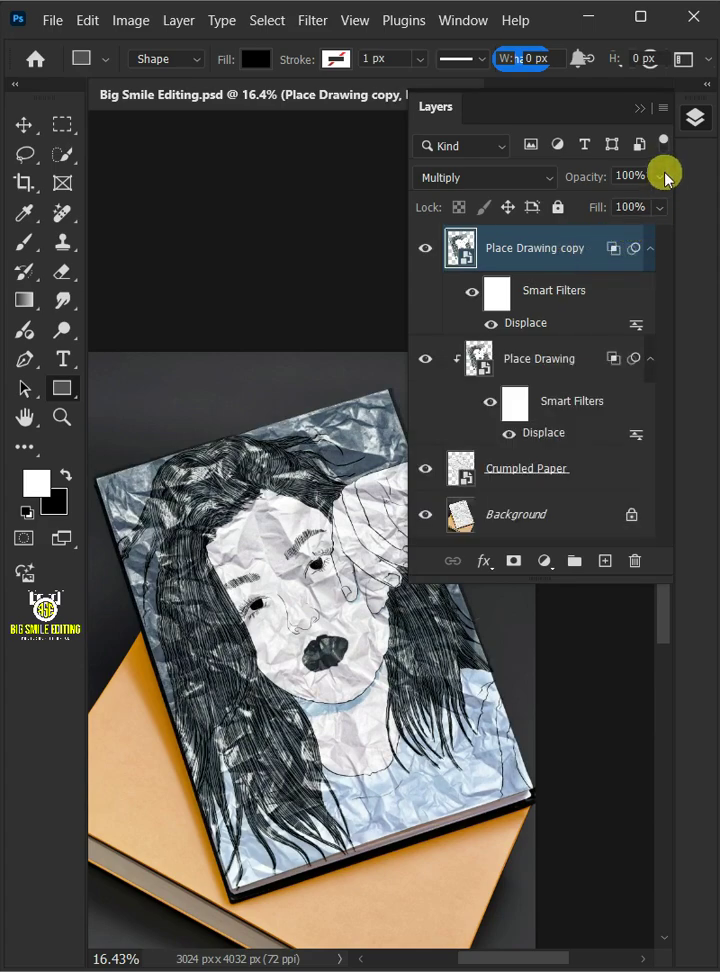
click(662, 177)
drag(622, 205, 607, 207)
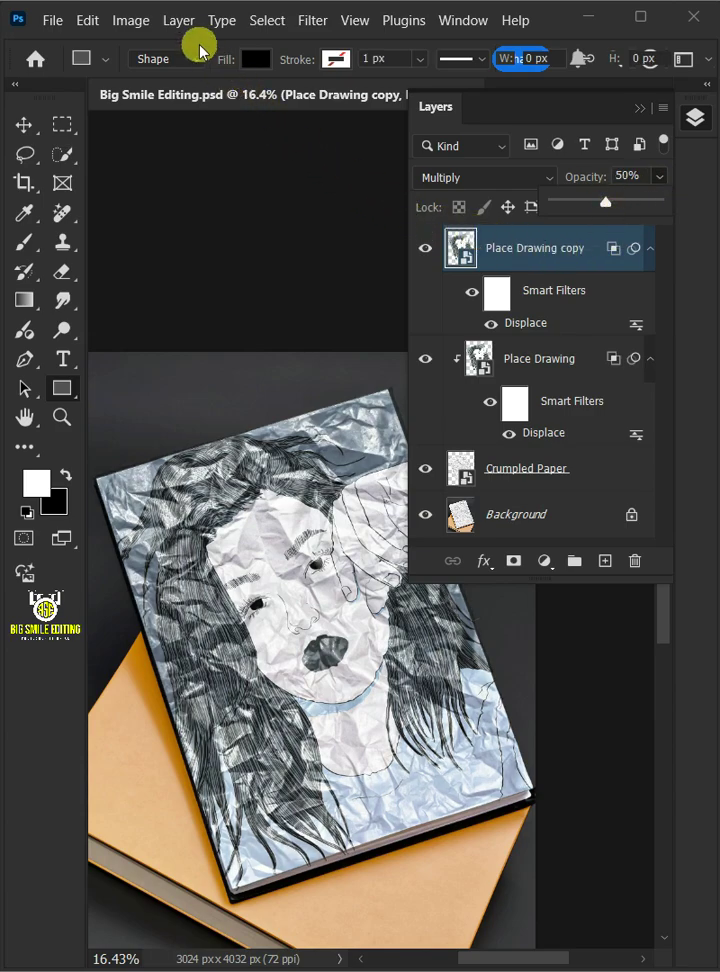
Step: Clip the Place Drawing copy to the Crumpled Paper layer with a clipping mask
click(185, 21)
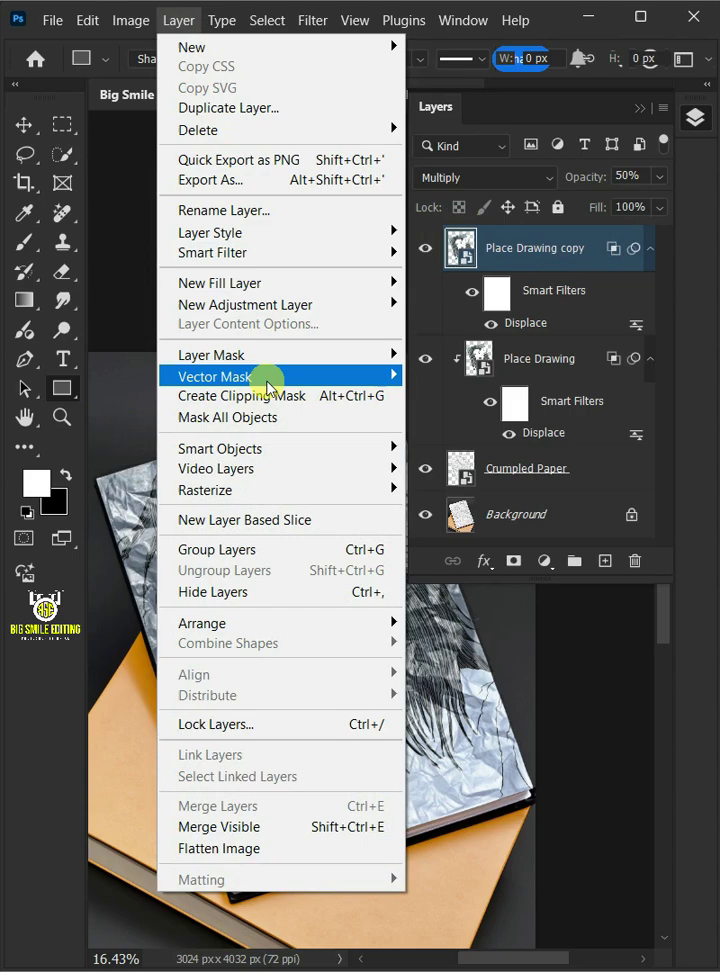
click(267, 396)
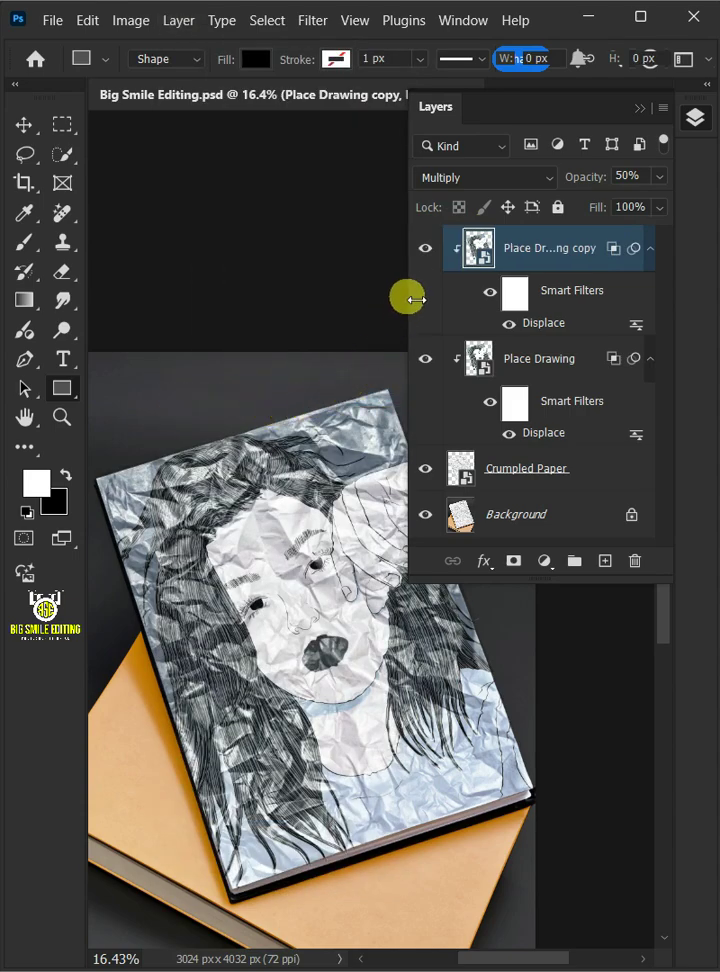
click(426, 252)
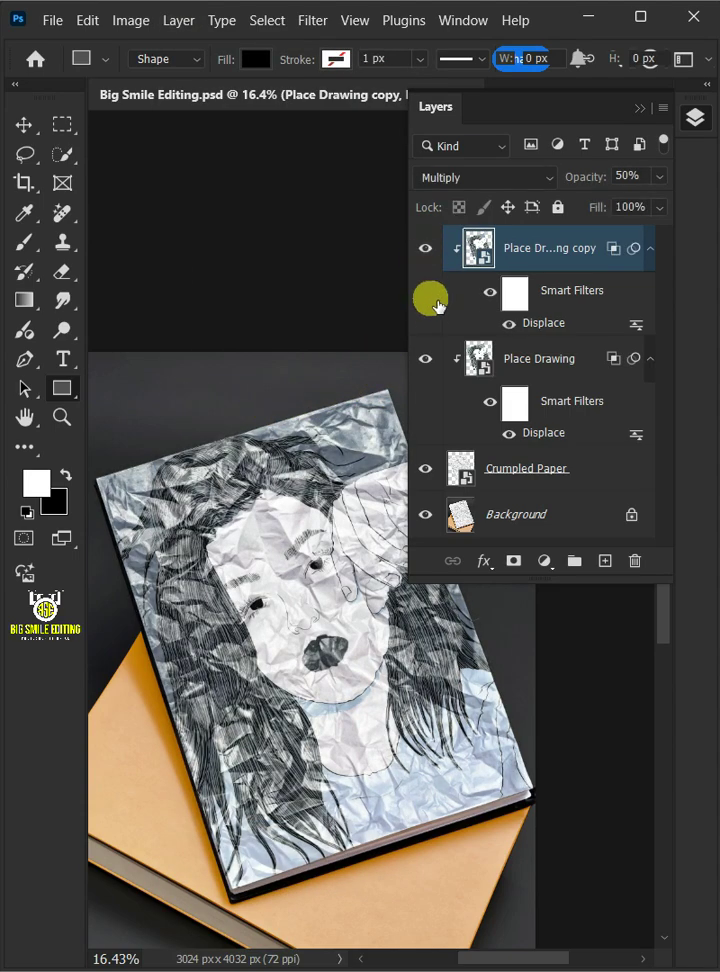